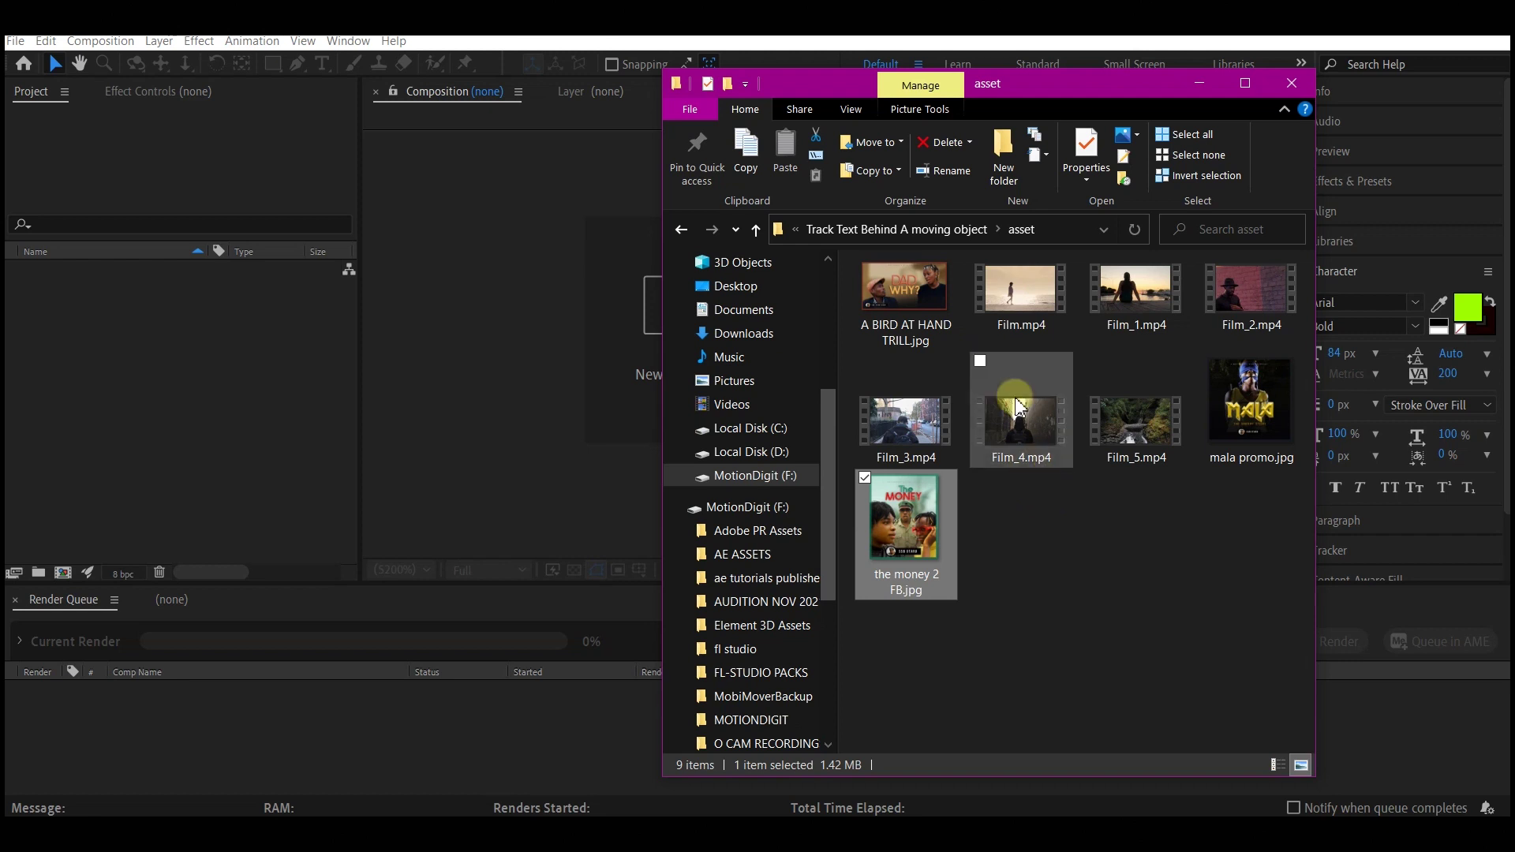
# Step: Drag Film_4.mp4 from File Explorer into the Project panel as 1280x720 footage
pyautogui.moveTo(1007, 424); pyautogui.dragTo(145, 400)
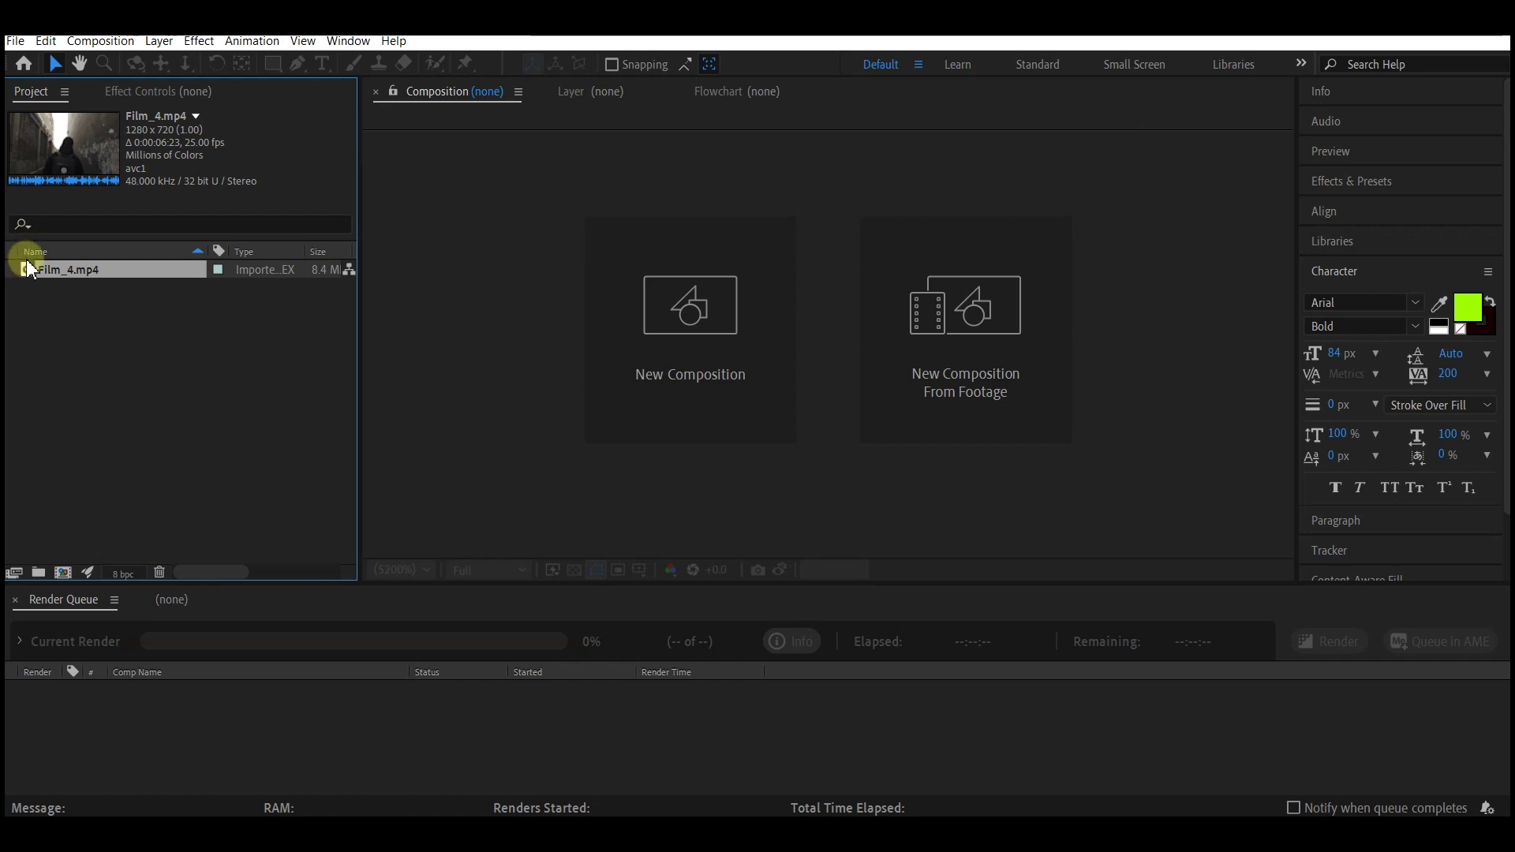
# Step: Create a Film_4 composition from the clip and duplicate its Film_4.mp4 footage layer
pyautogui.moveTo(30, 273); pyautogui.dragTo(61, 576)
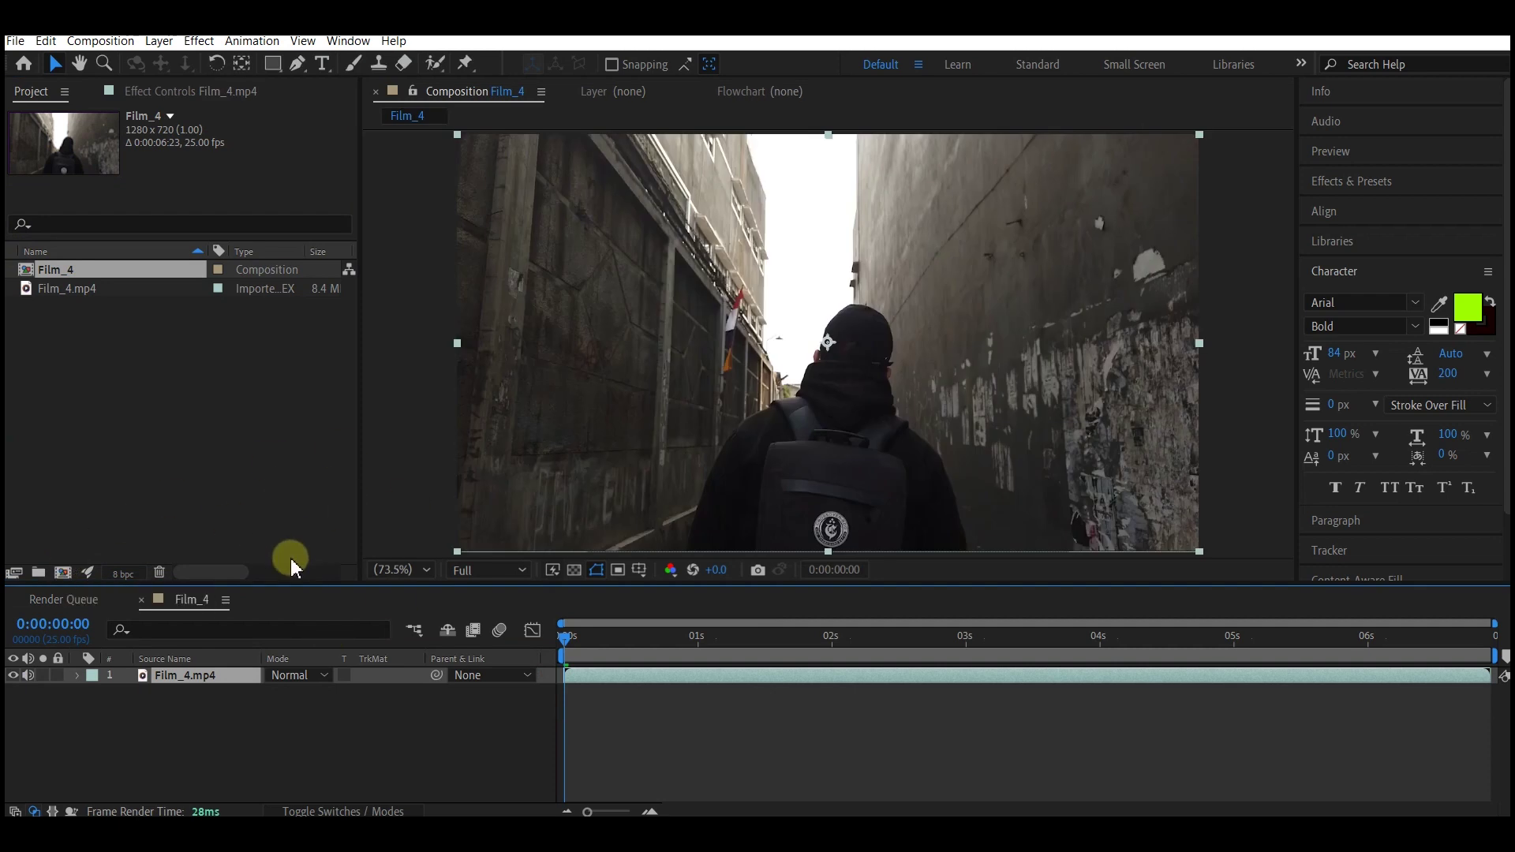
pyautogui.hotkey('ctrl', 'd')
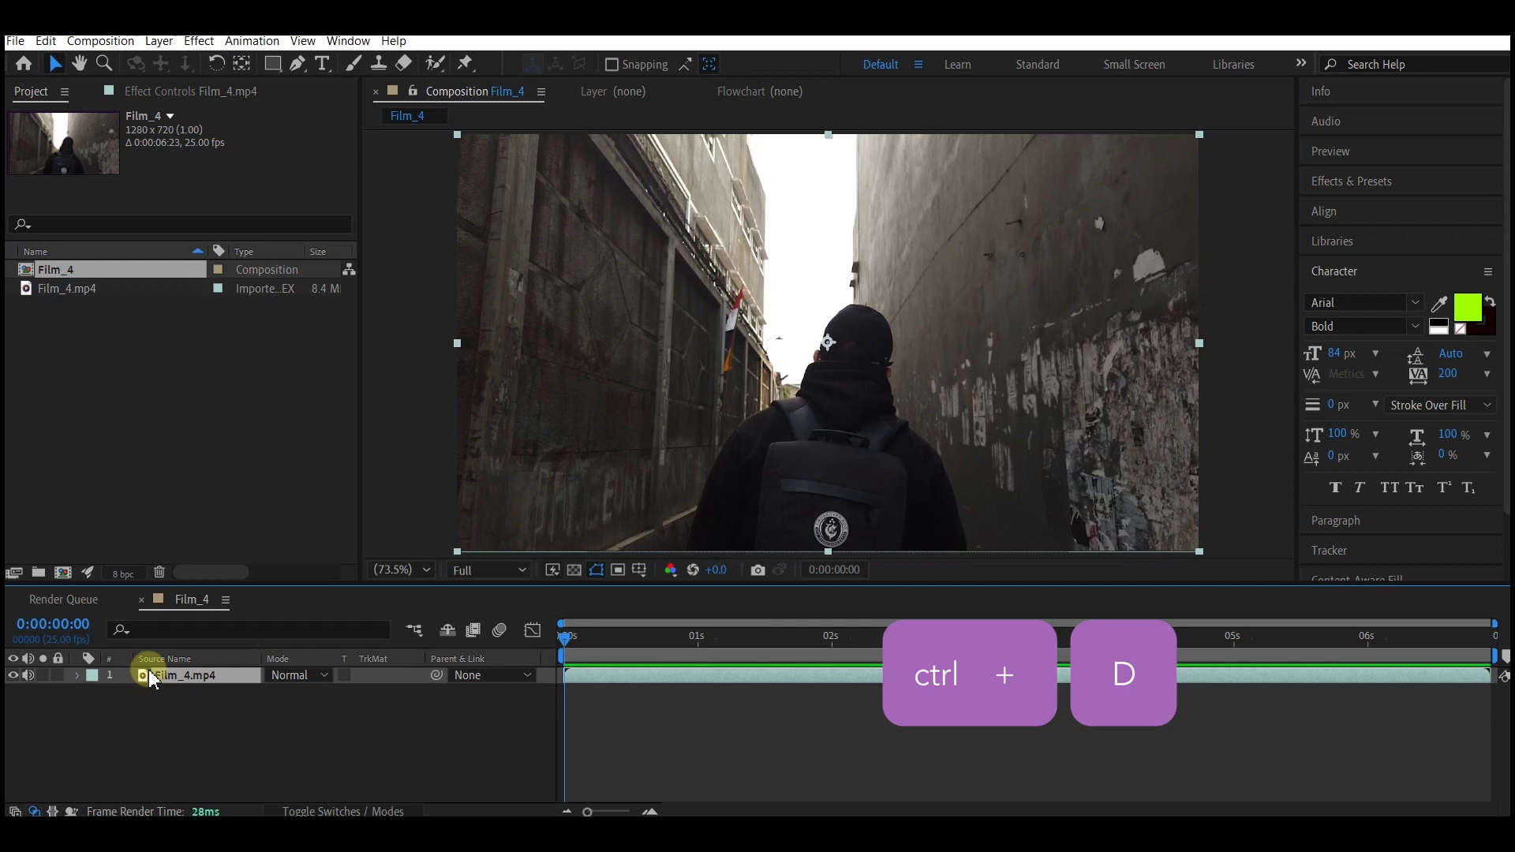
pyautogui.hotkey('ctrl', 'd')
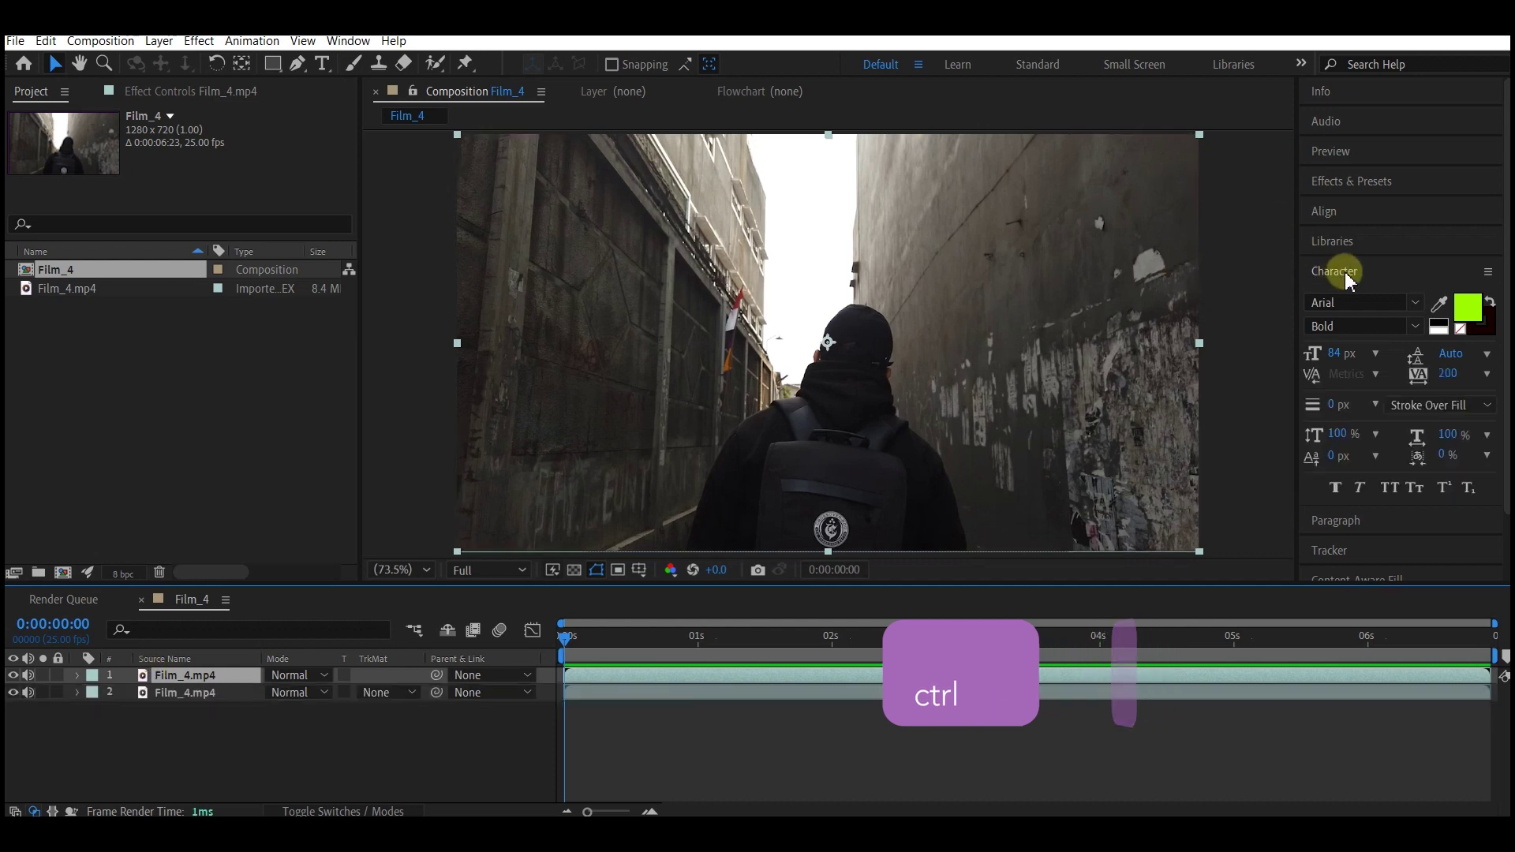
# Step: Apply the 3D Camera Tracker effect to the top Film_4.mp4 layer
pyautogui.click(1377, 182)
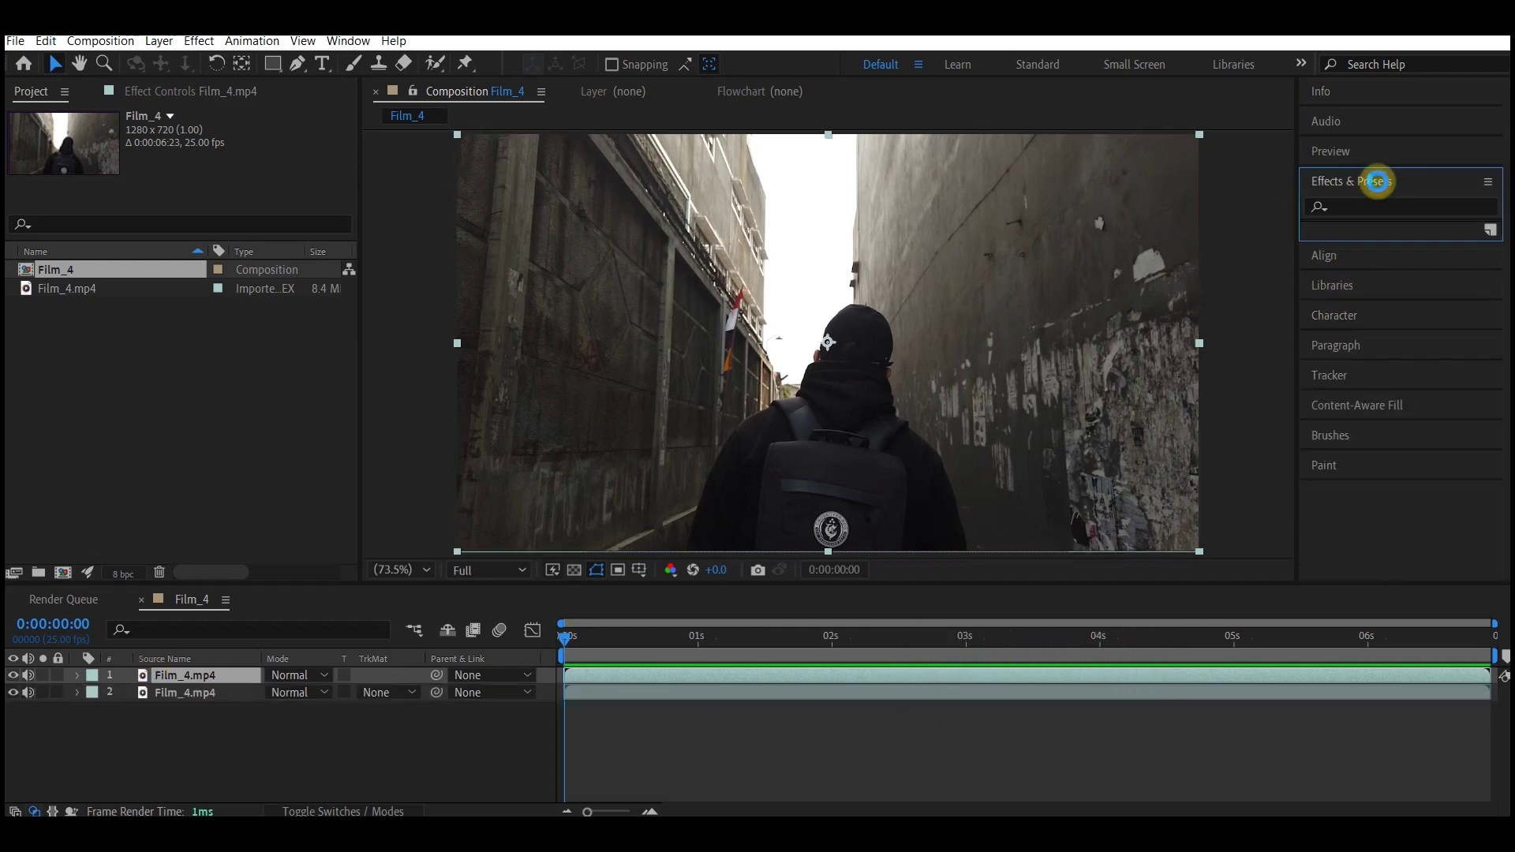
pyautogui.click(1351, 217)
pyautogui.write('3d camera')
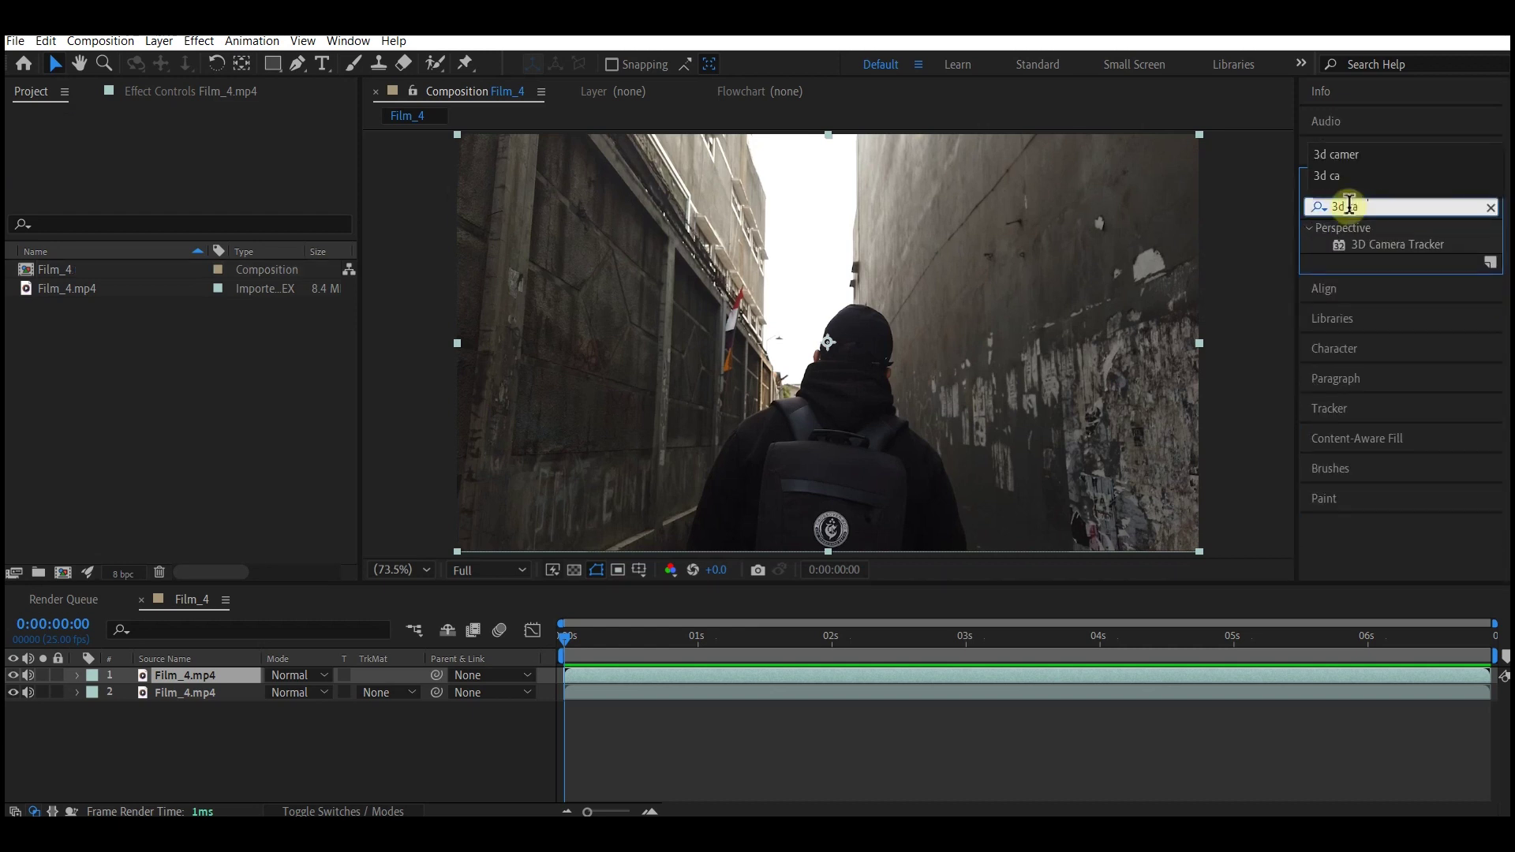
pyautogui.click(1358, 245)
pyautogui.moveTo(1358, 244); pyautogui.dragTo(181, 677)
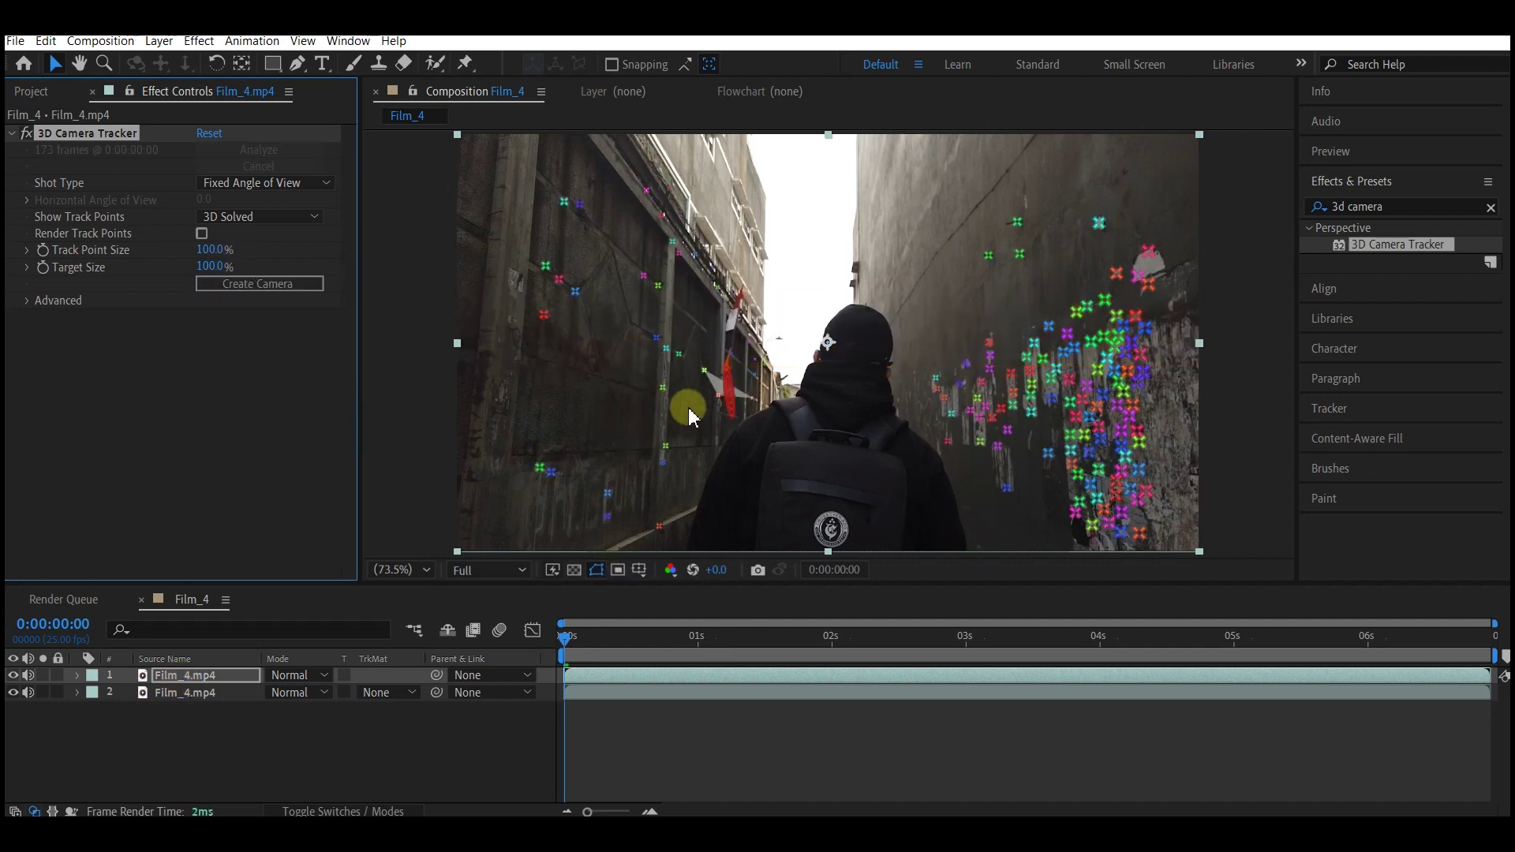
# Step: Let the solve finish and scrub to the last frame to check track points on both walls
pyautogui.moveTo(997, 344)
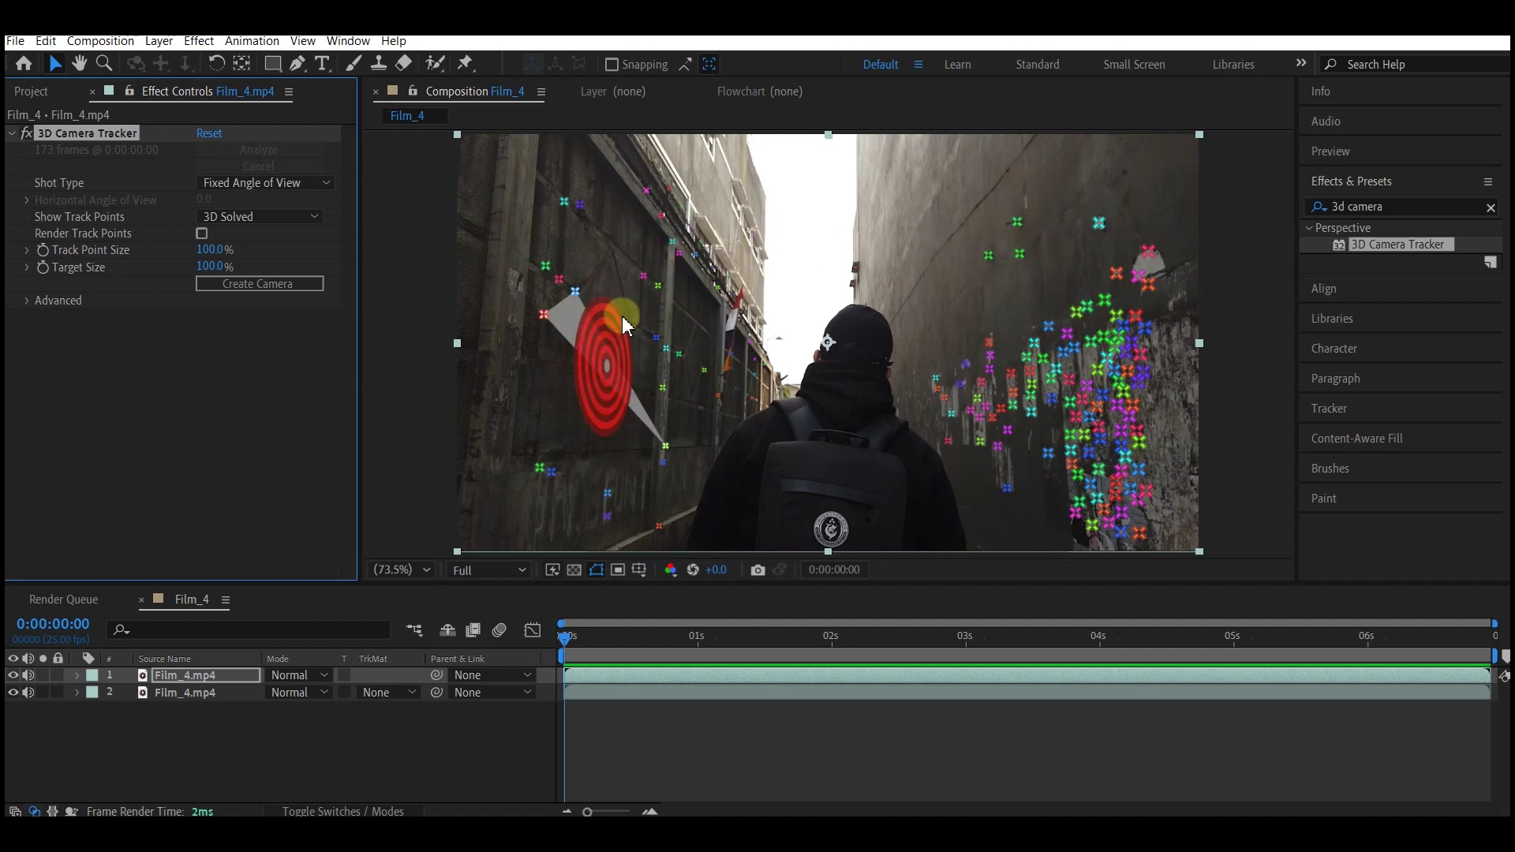
pyautogui.moveTo(566, 643); pyautogui.dragTo(1490, 727)
pyautogui.click(582, 241)
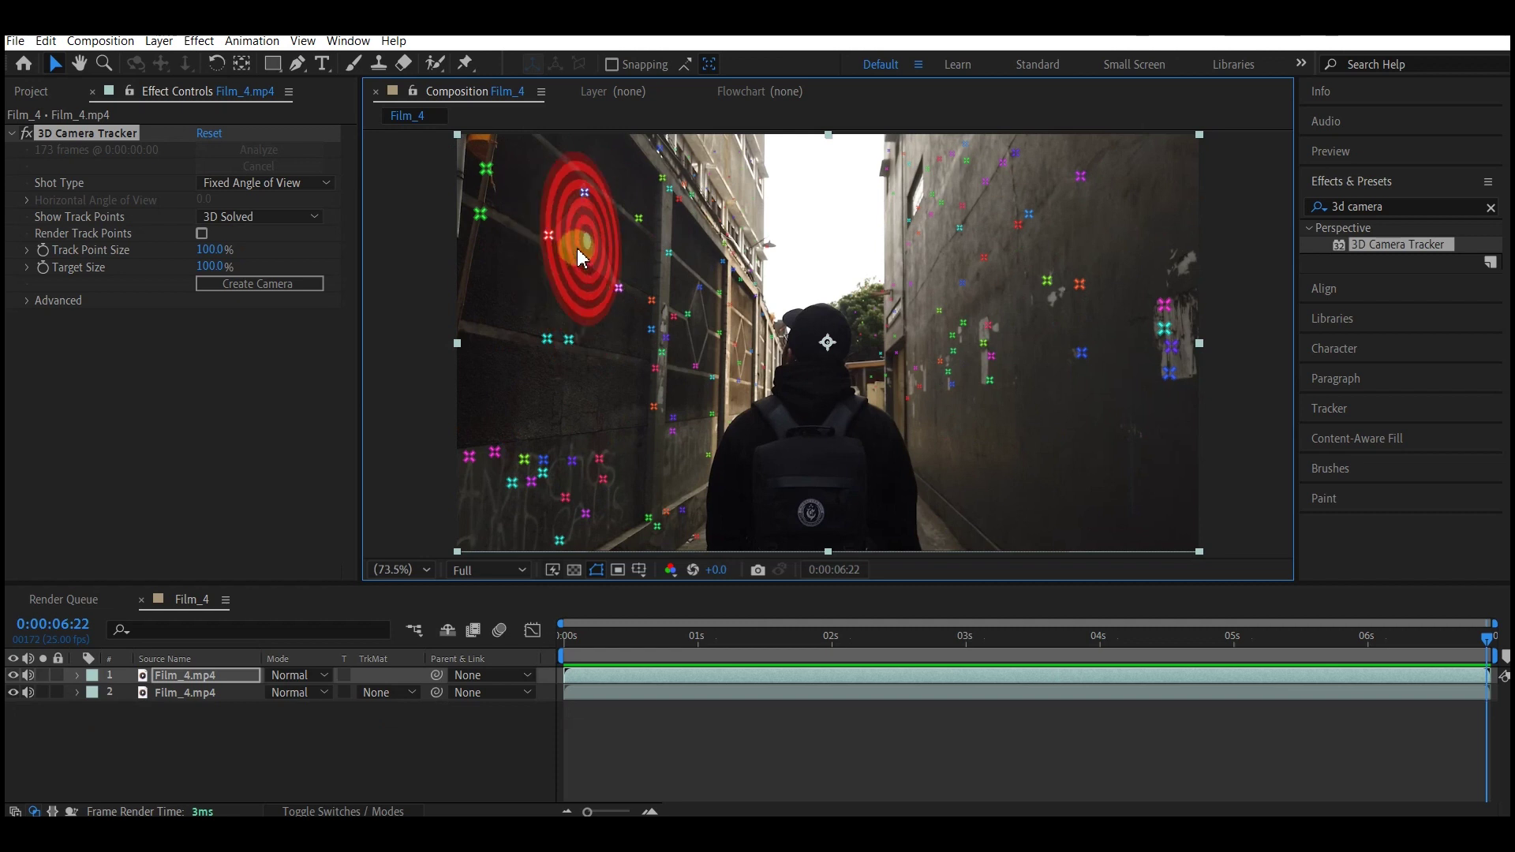
# Step: Create 3D text with a tracker camera on the left wall and a green solid on the right wall
pyautogui.rightClick(578, 249)
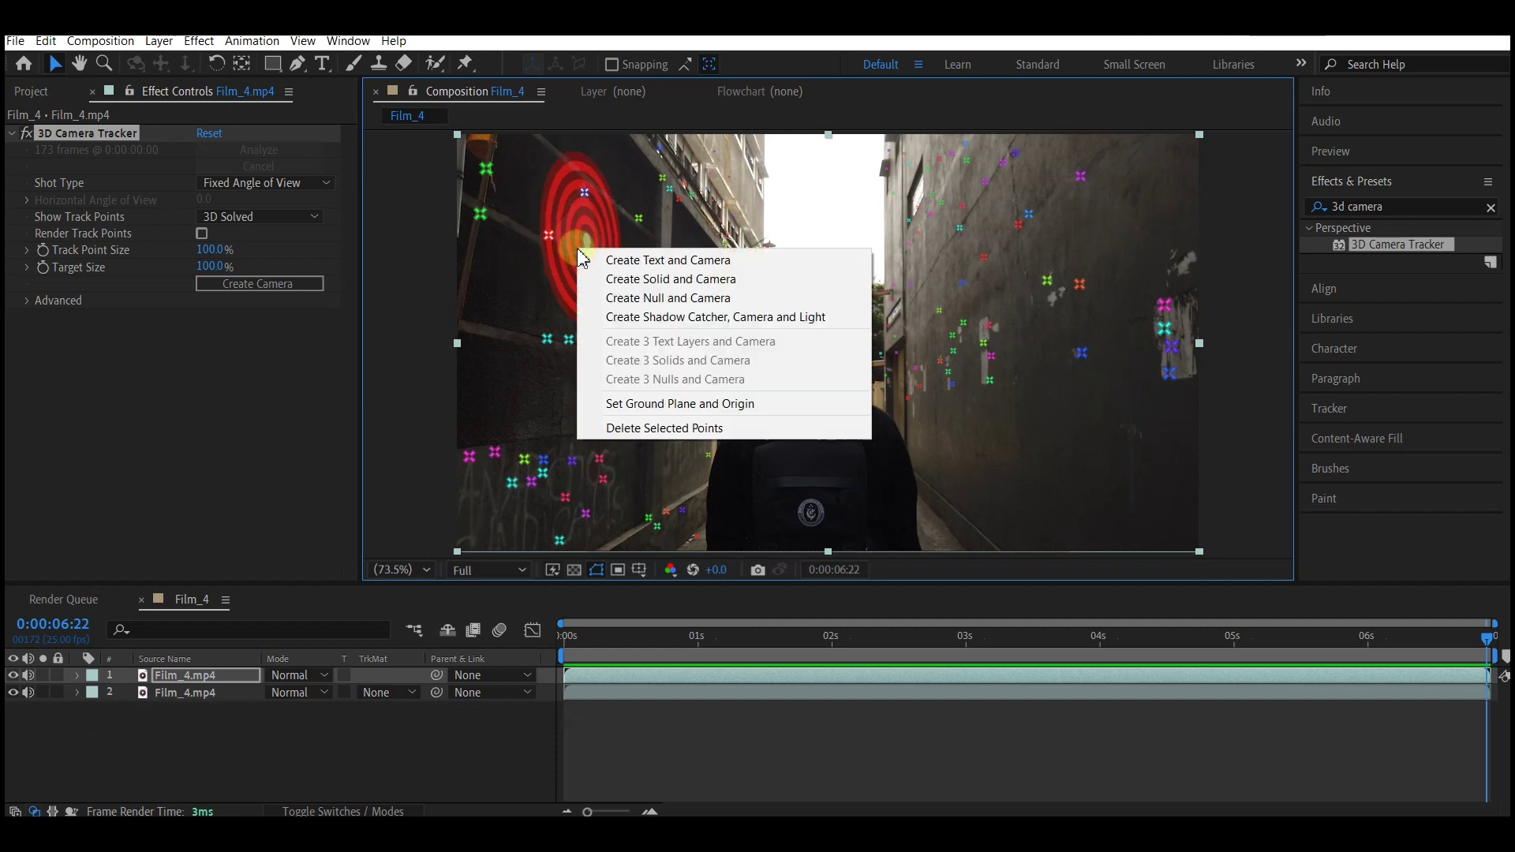
pyautogui.click(635, 266)
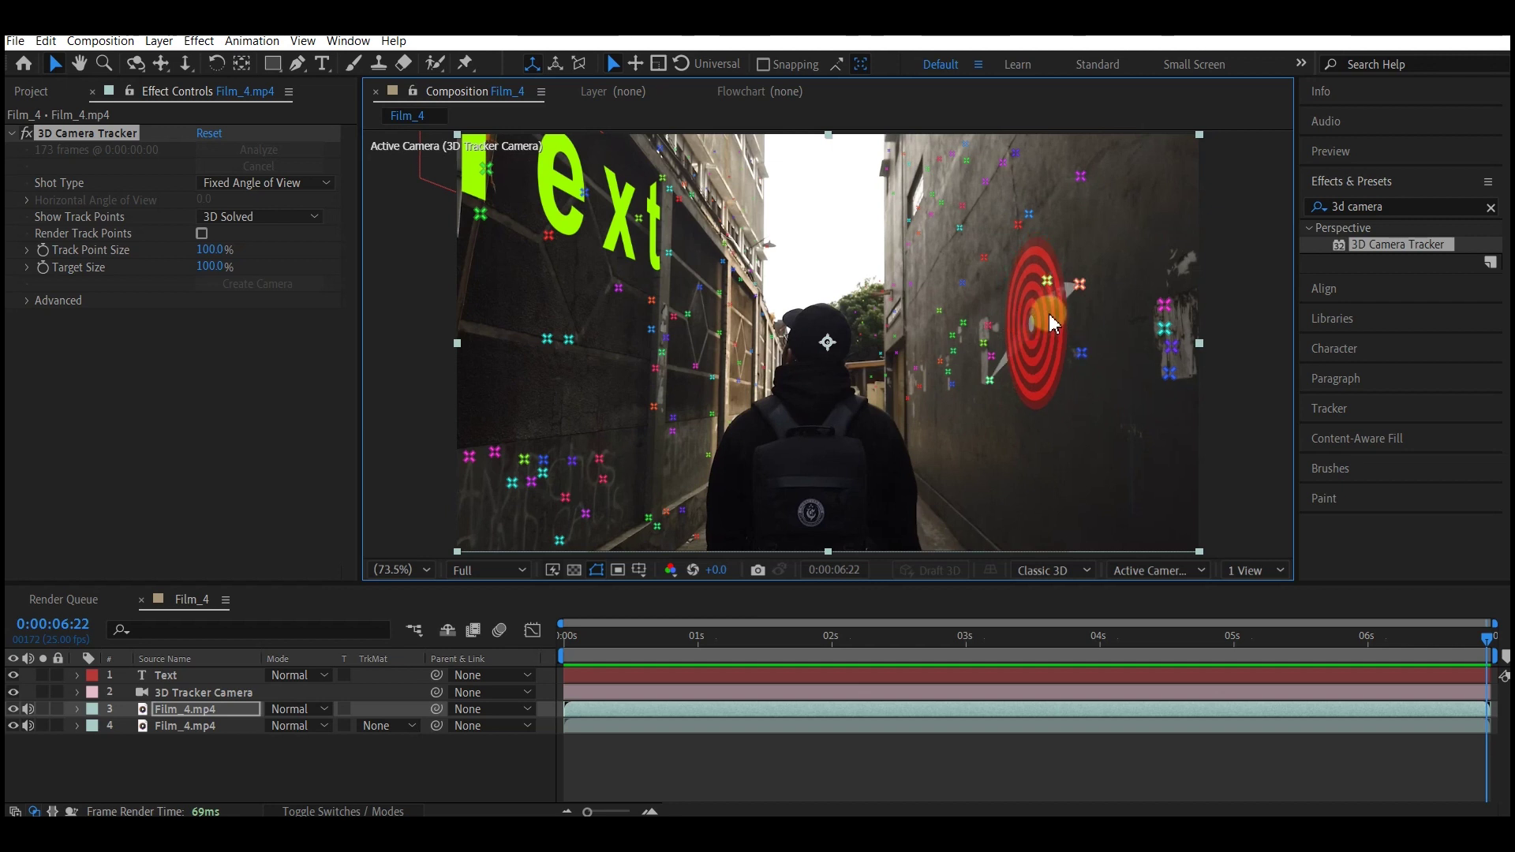
pyautogui.rightClick(1050, 315)
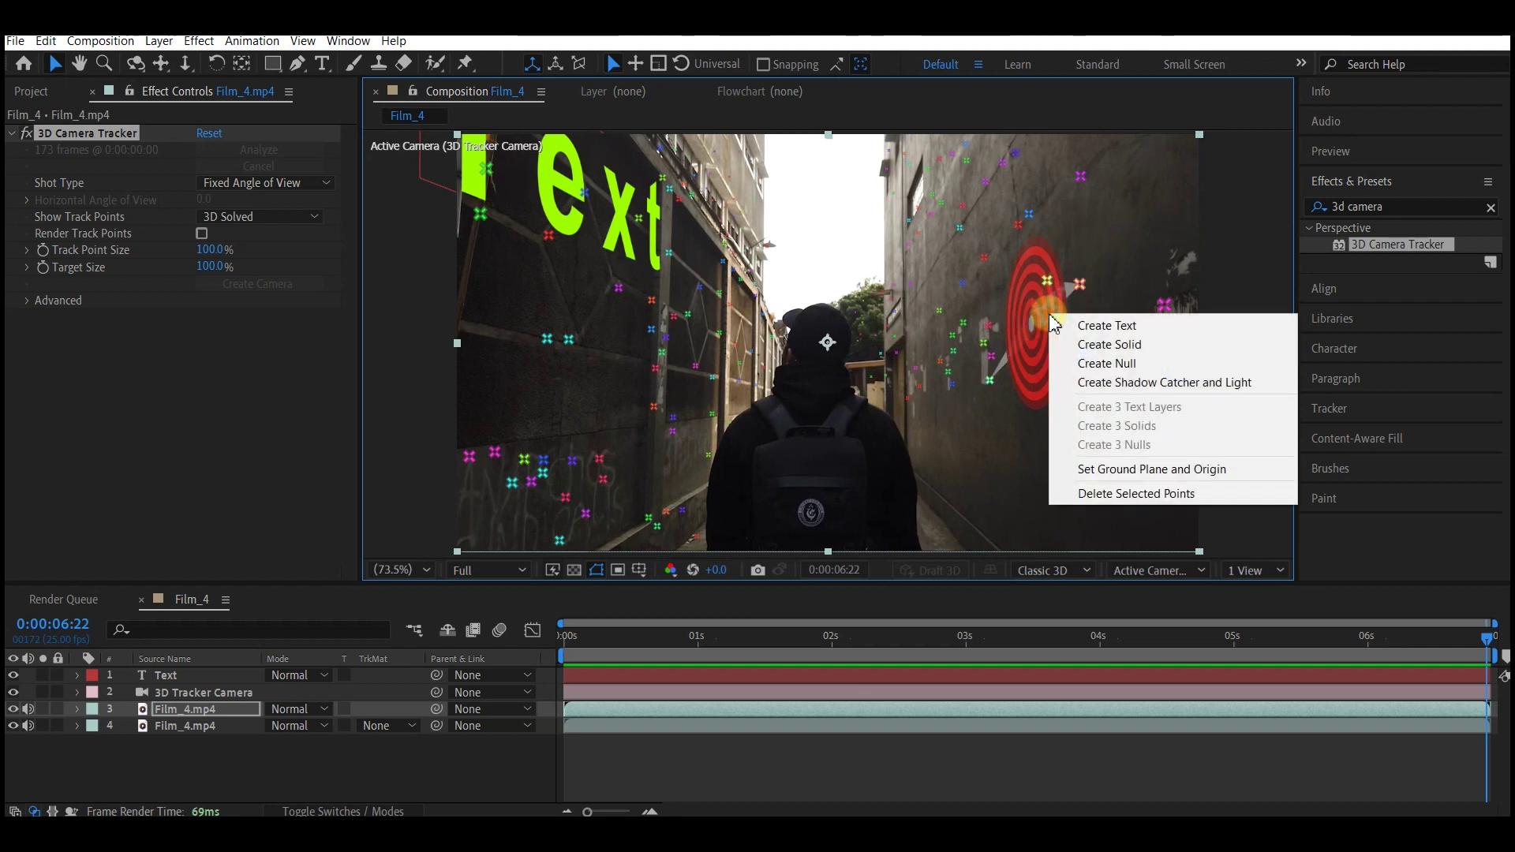
pyautogui.click(1077, 344)
# Step: At about 4 seconds, add a green solid on the left wall and a second 3D text on the right
pyautogui.moveTo(1493, 643); pyautogui.dragTo(836, 704)
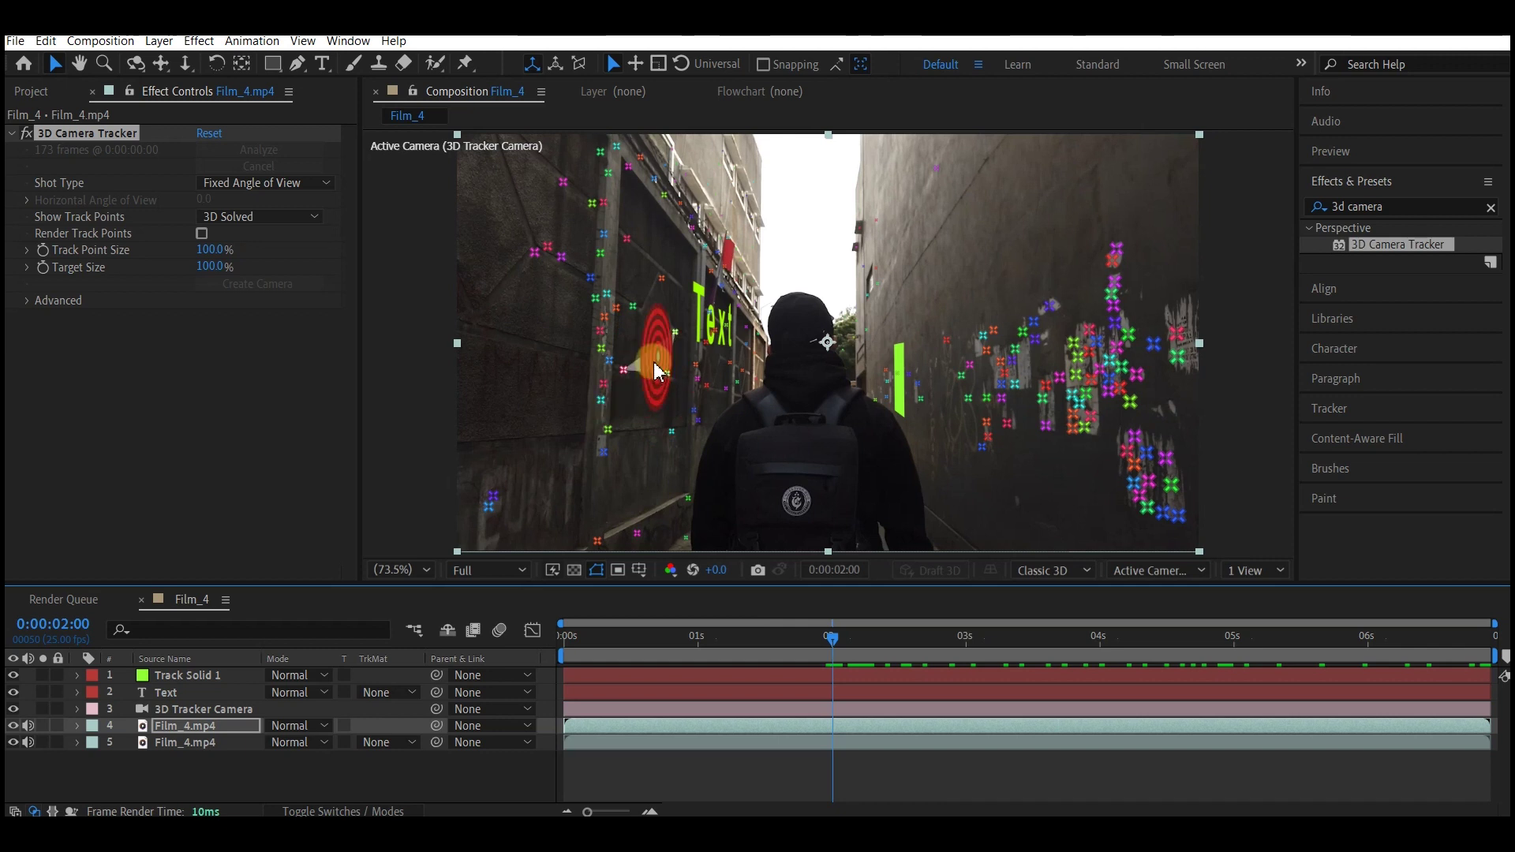
pyautogui.rightClick(656, 371)
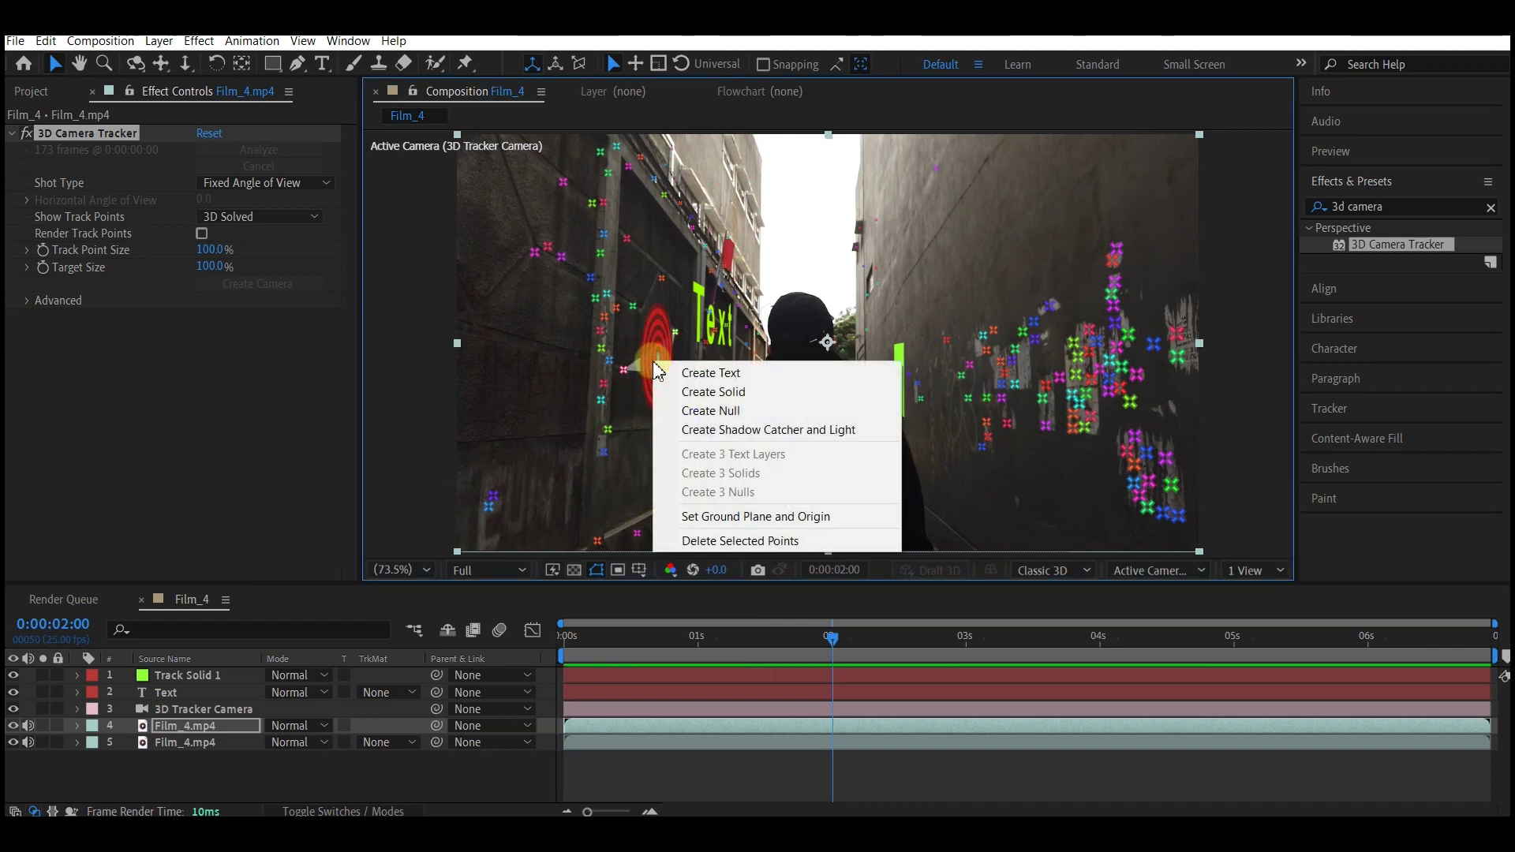
pyautogui.click(712, 392)
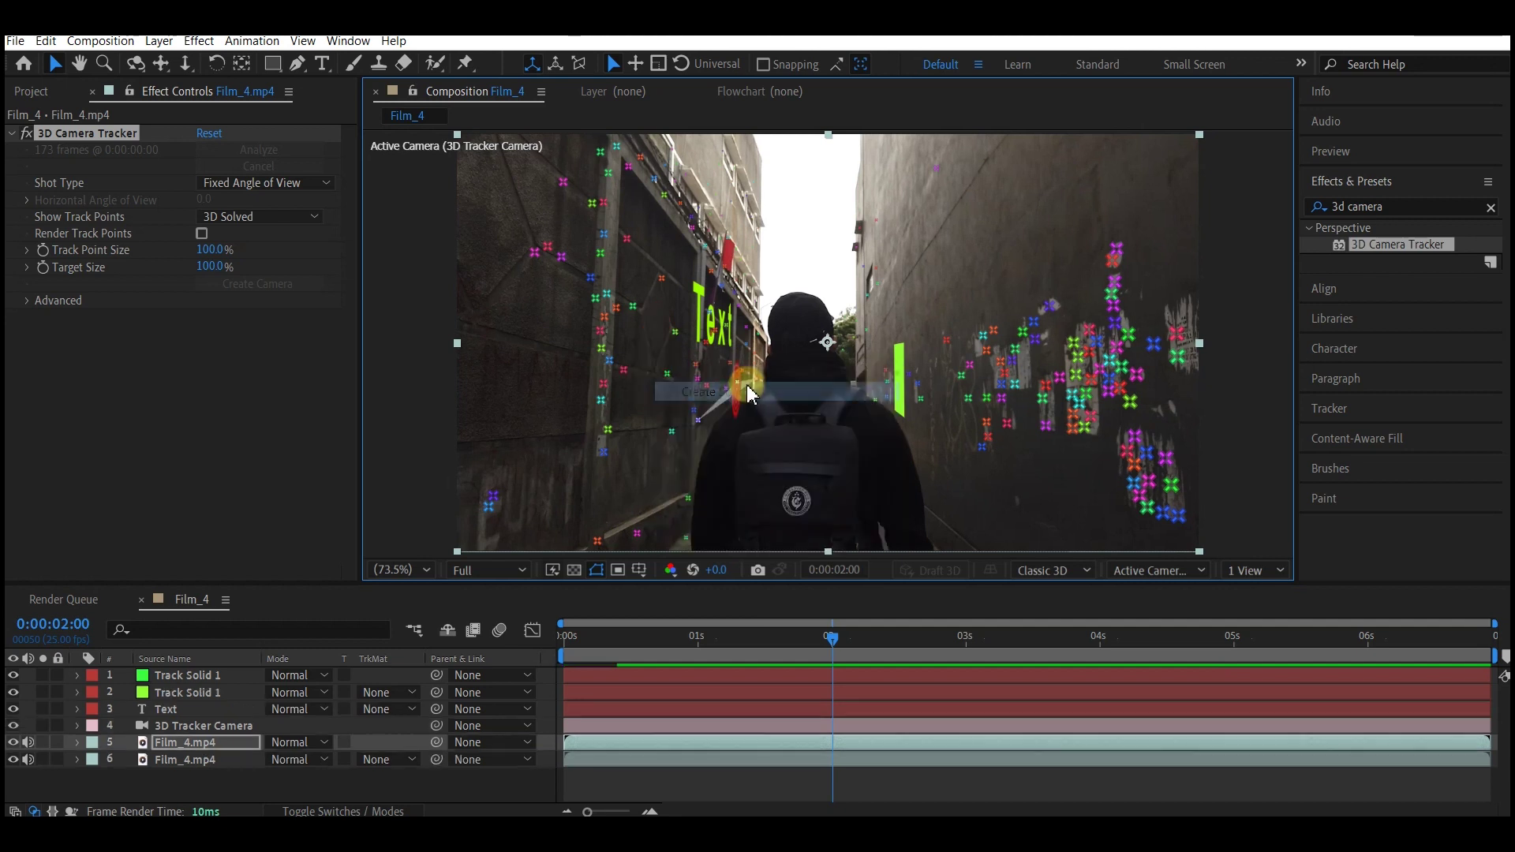
pyautogui.rightClick(1023, 373)
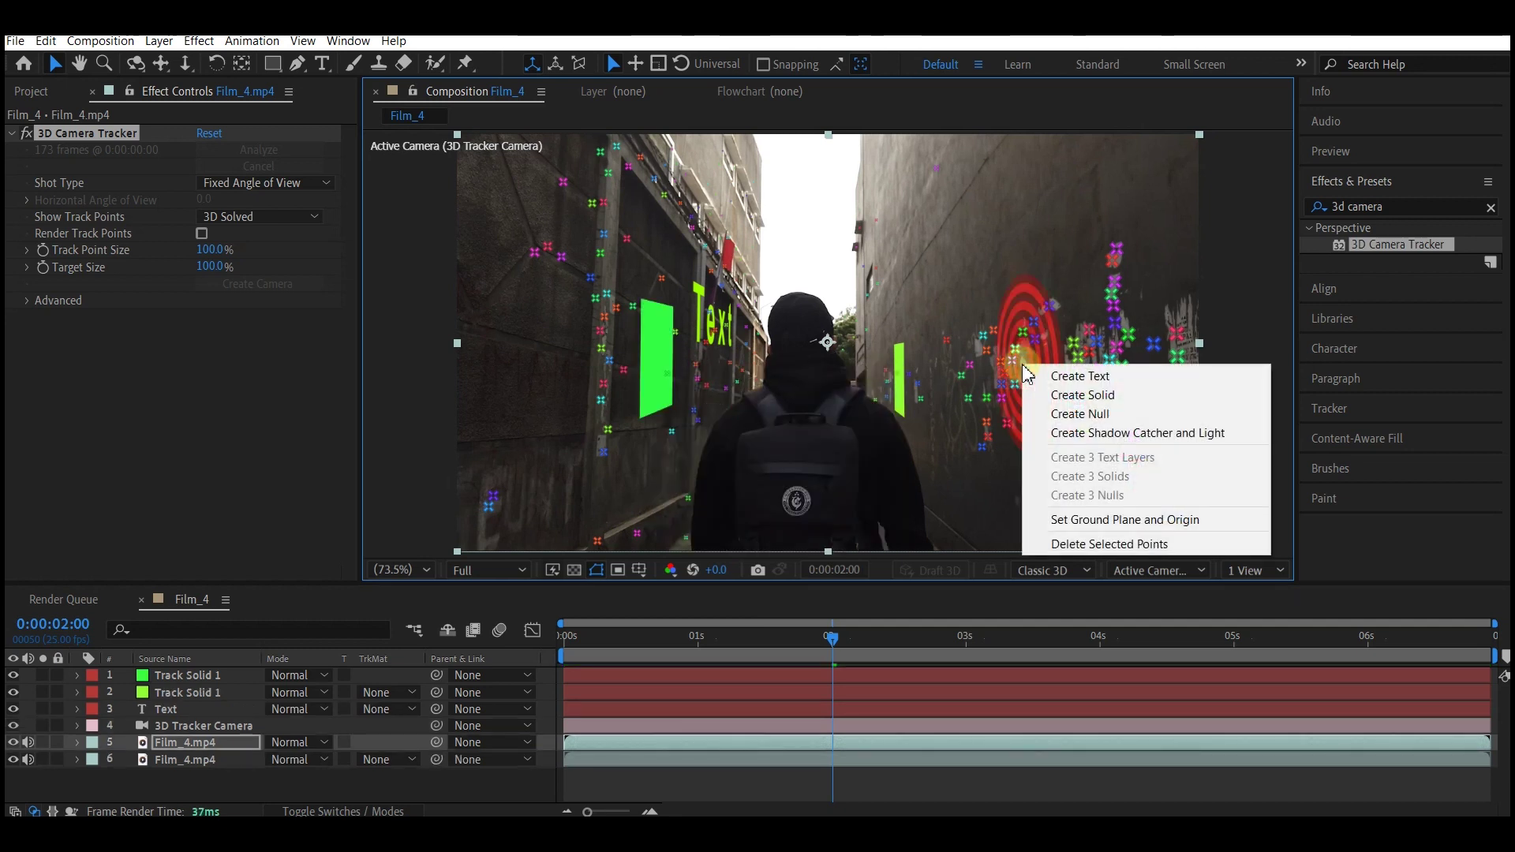
pyautogui.click(1058, 377)
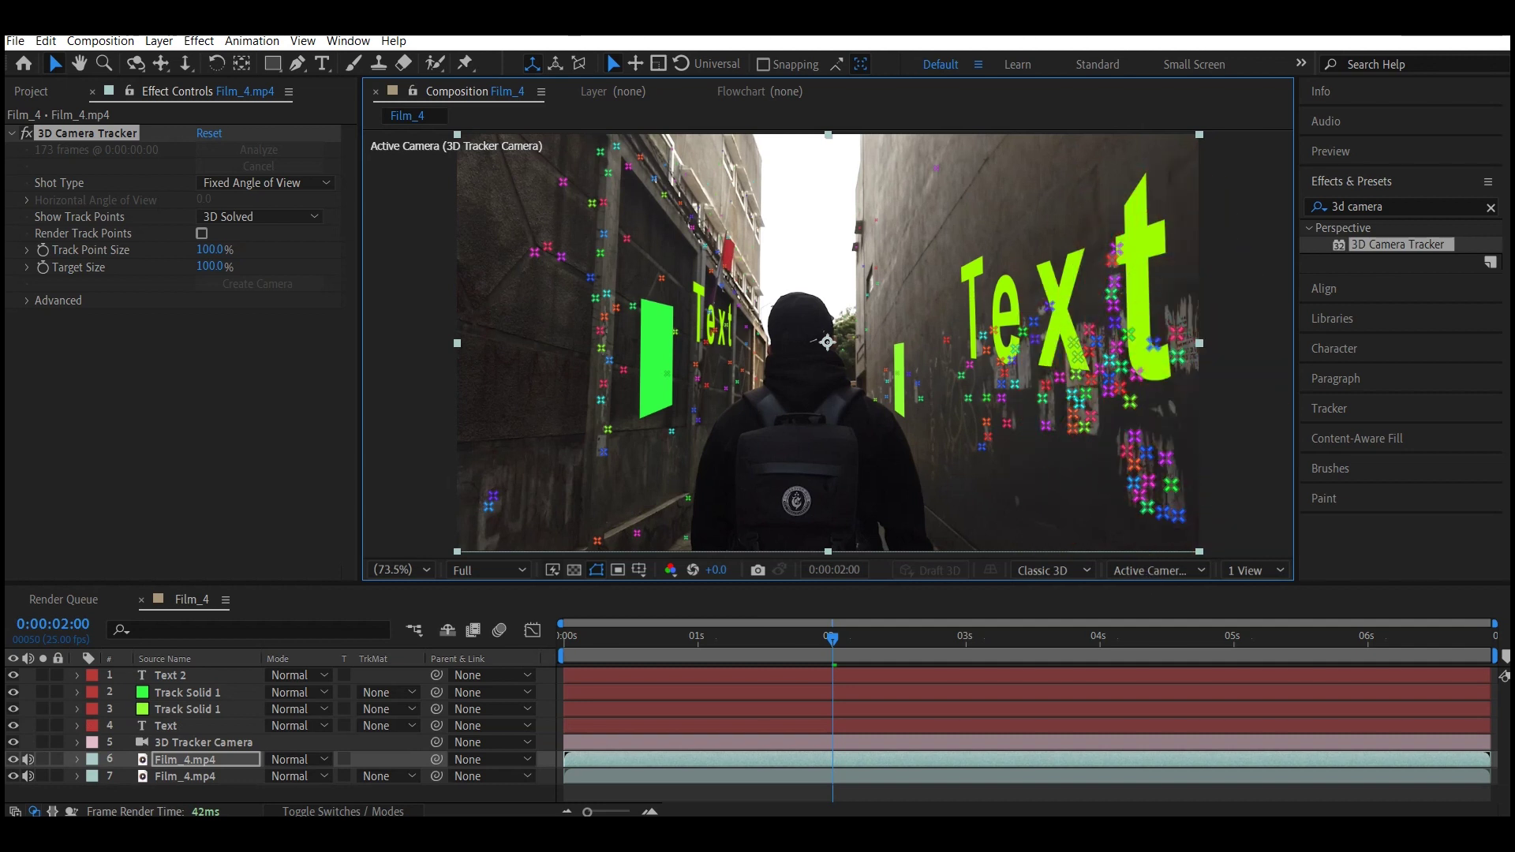
# Step: From the first frame, place a large green solid on the right wall
pyautogui.moveTo(712, 666); pyautogui.dragTo(531, 677)
pyautogui.rightClick(1086, 378)
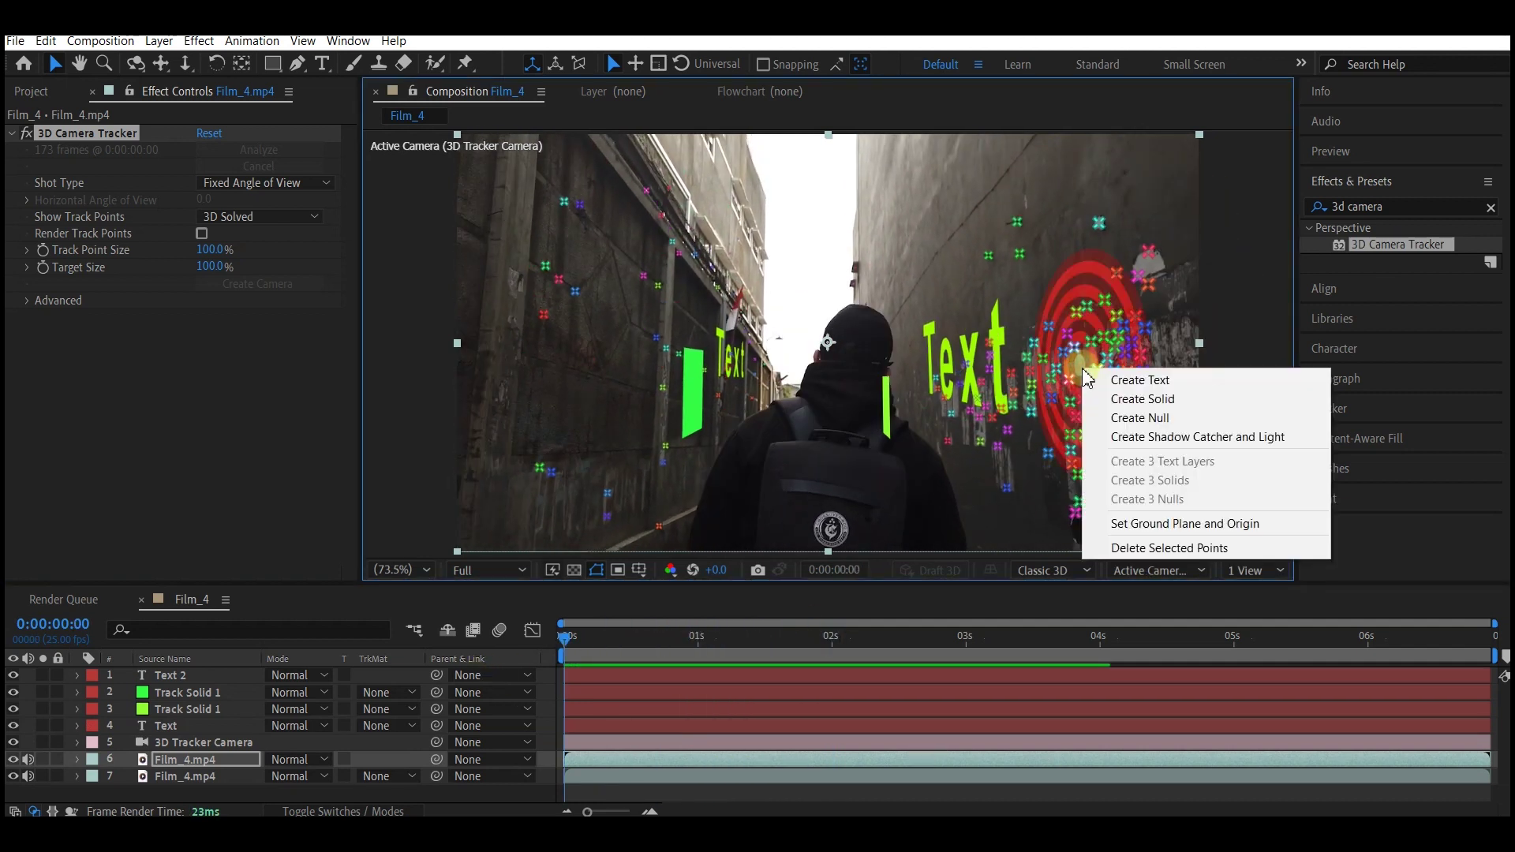
pyautogui.click(1133, 398)
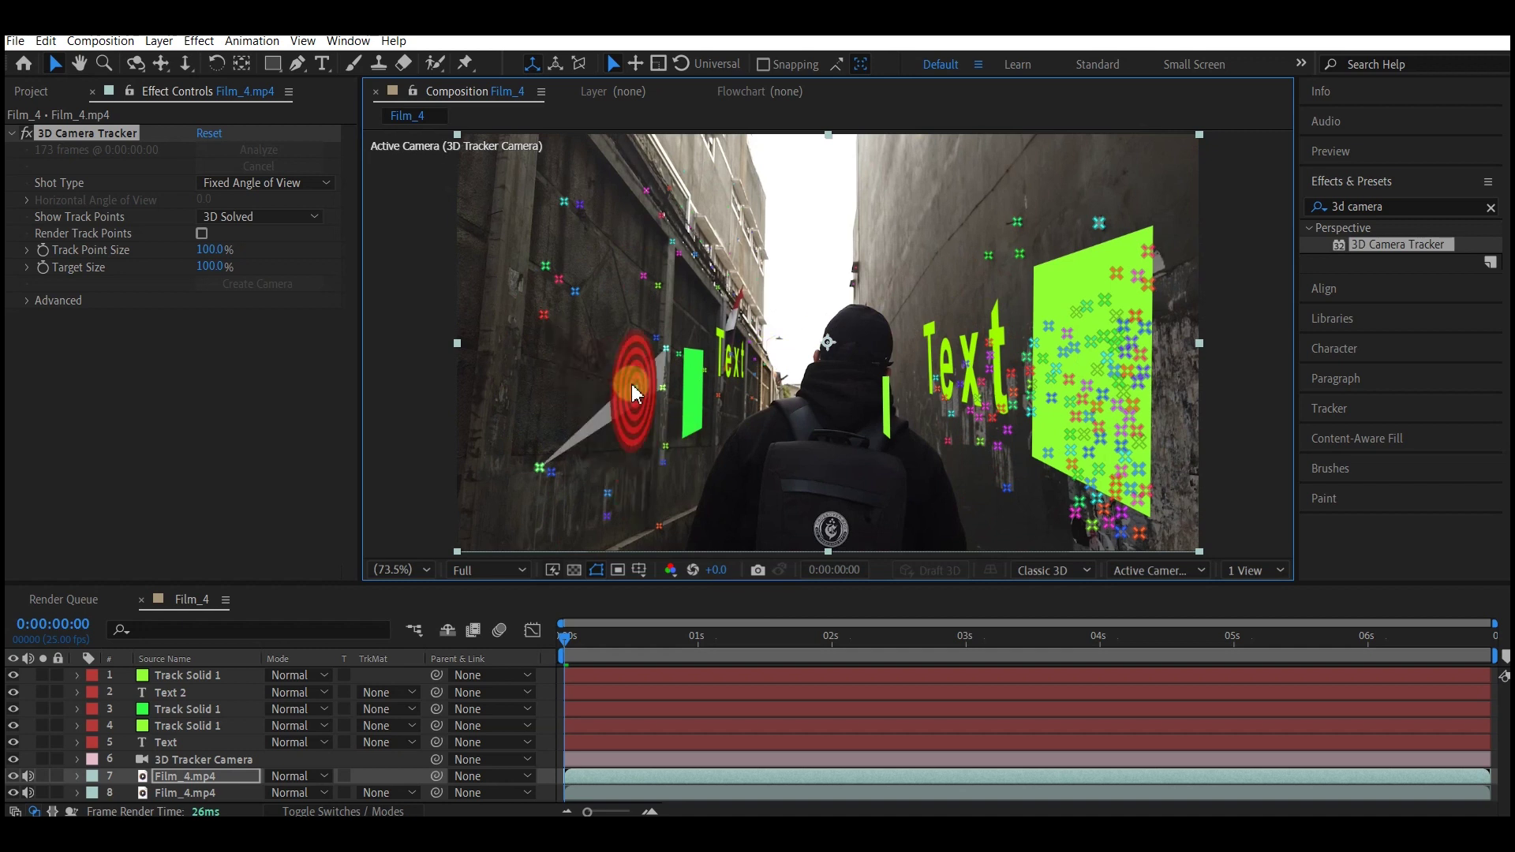
# Step: Select the left-wall Text layer and highlight its word 'Text' for editing
pyautogui.click(966, 359)
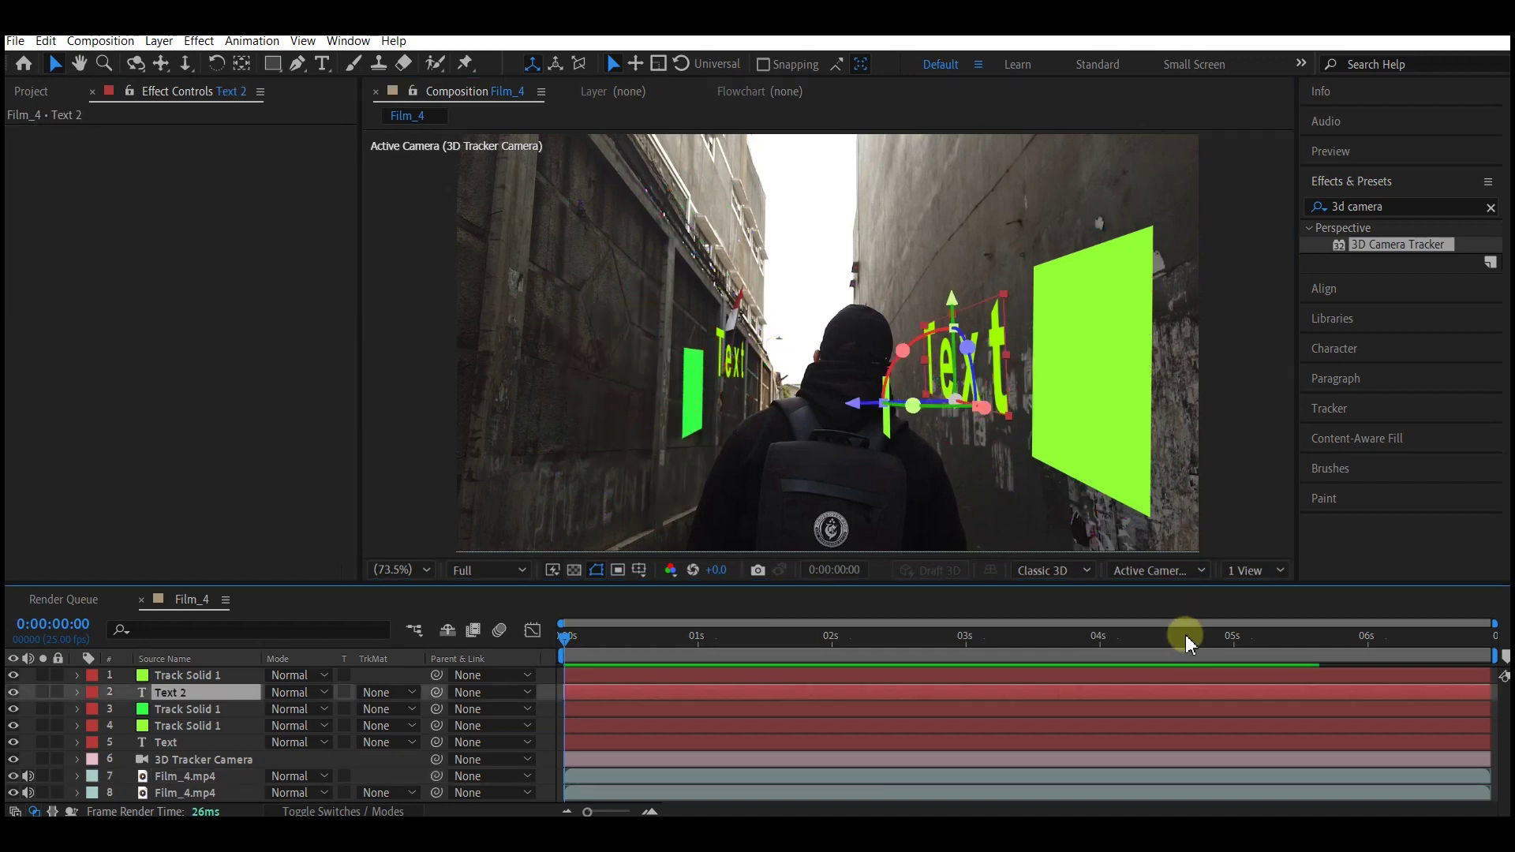
pyautogui.moveTo(1172, 638); pyautogui.dragTo(1289, 630)
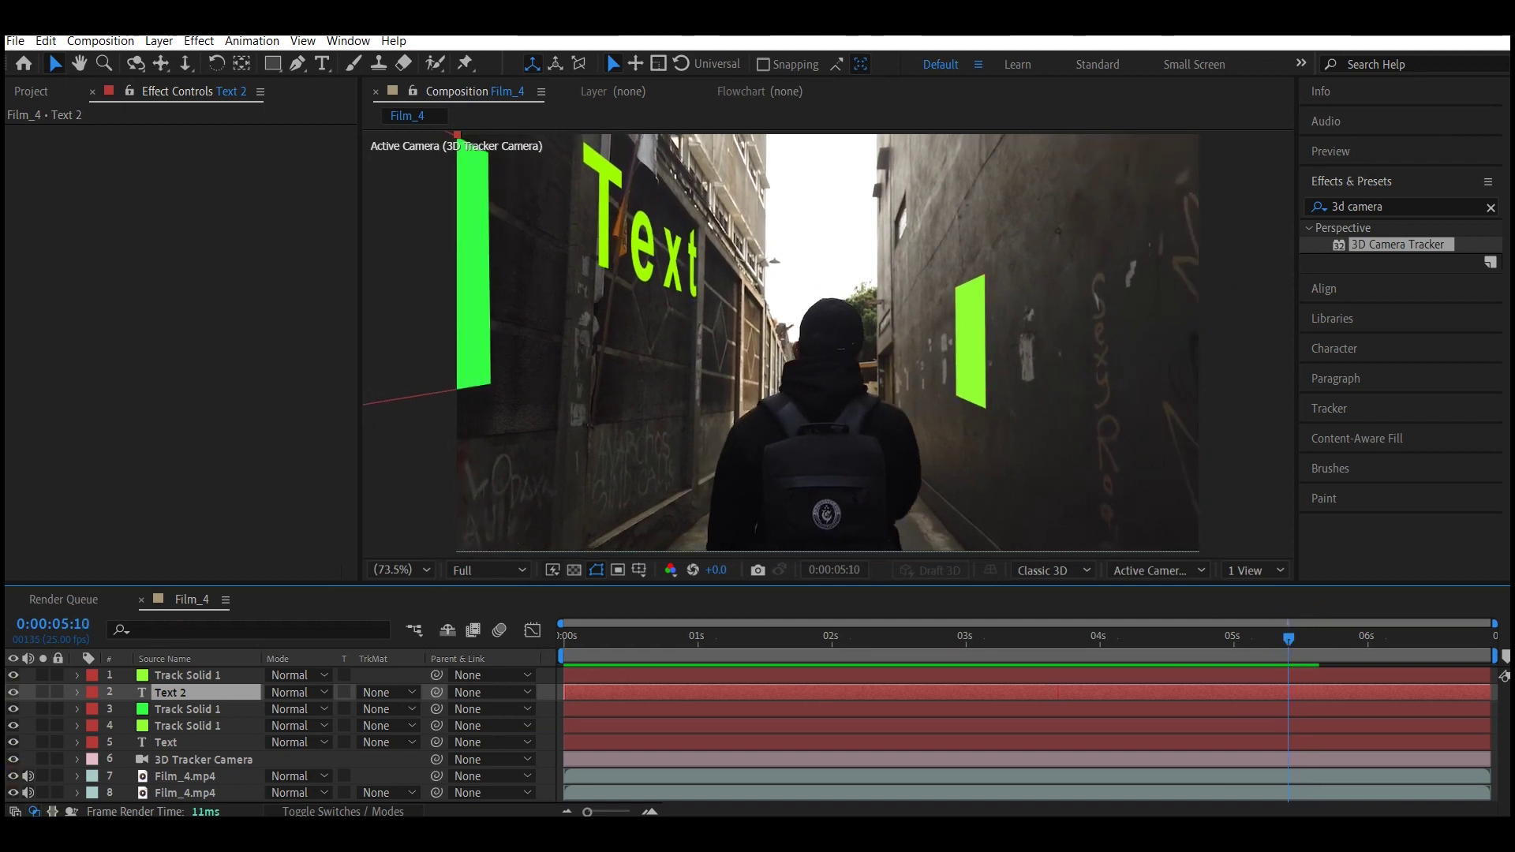
pyautogui.click(169, 744)
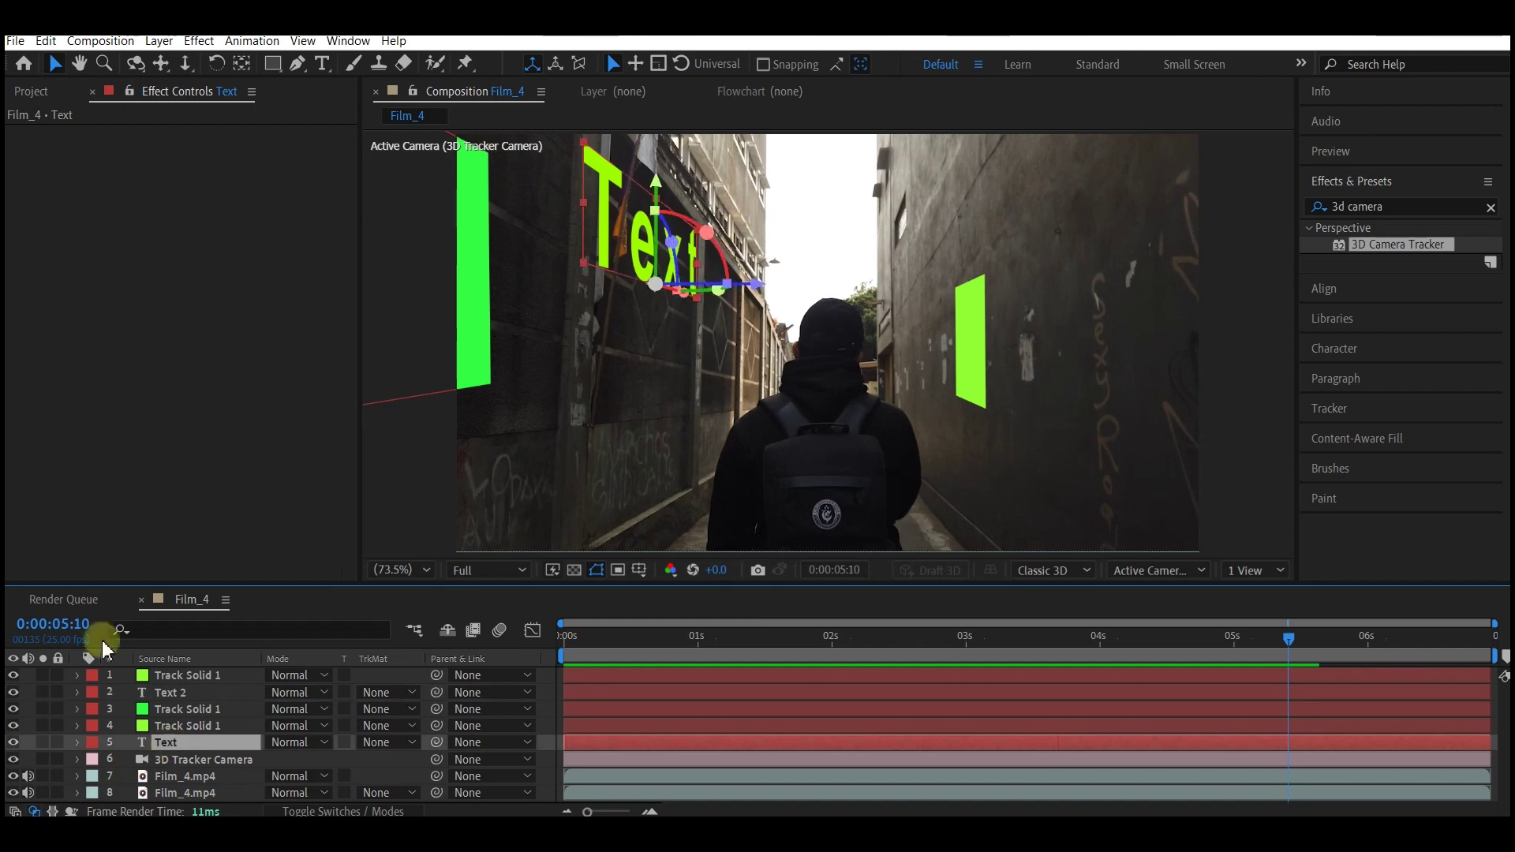
pyautogui.click(322, 63)
pyautogui.click(624, 238)
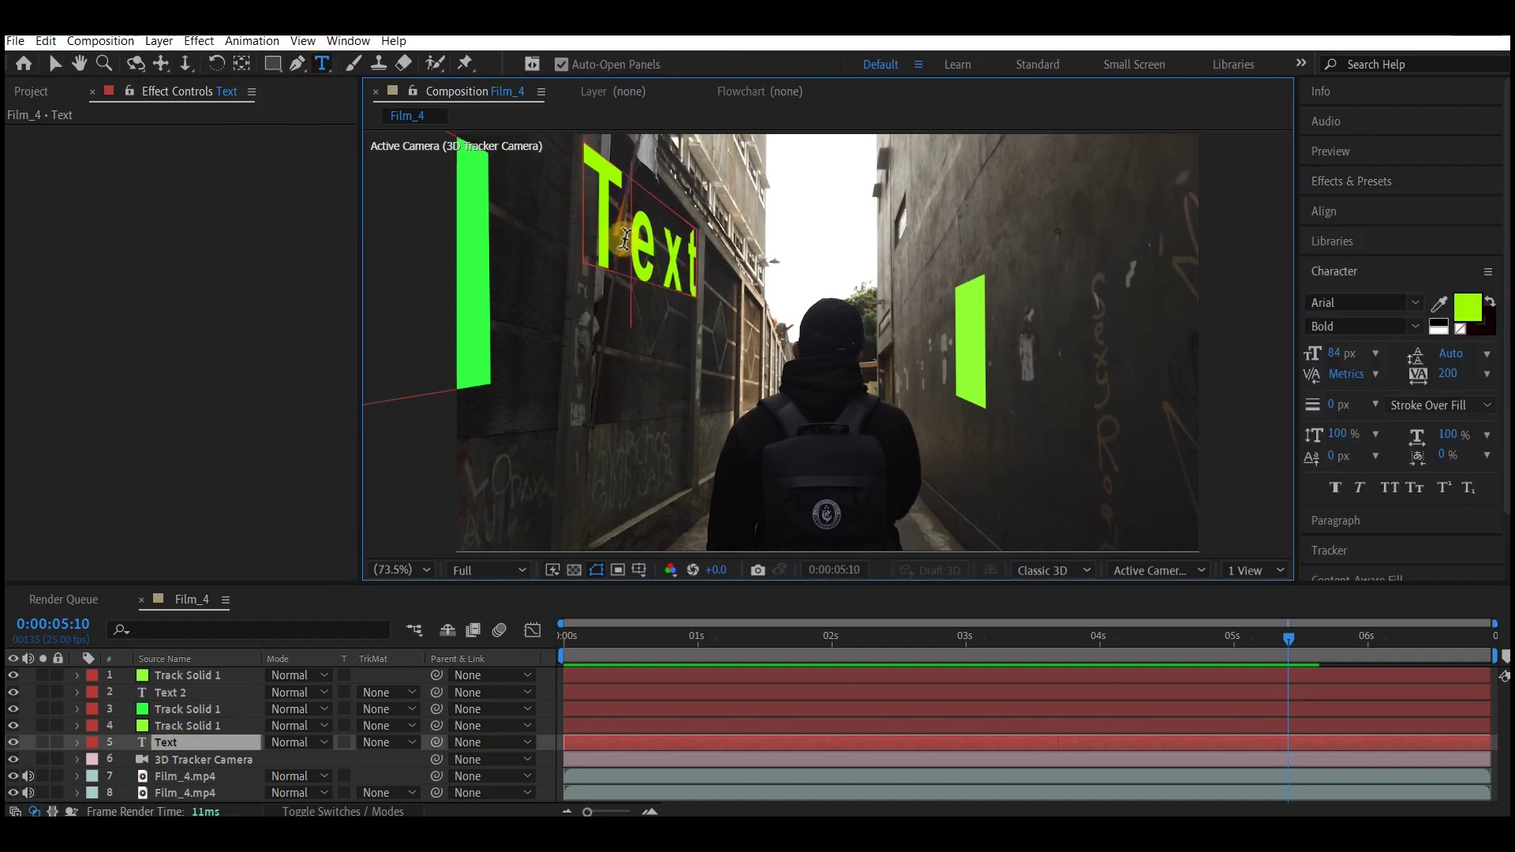
pyautogui.doubleClick(625, 238)
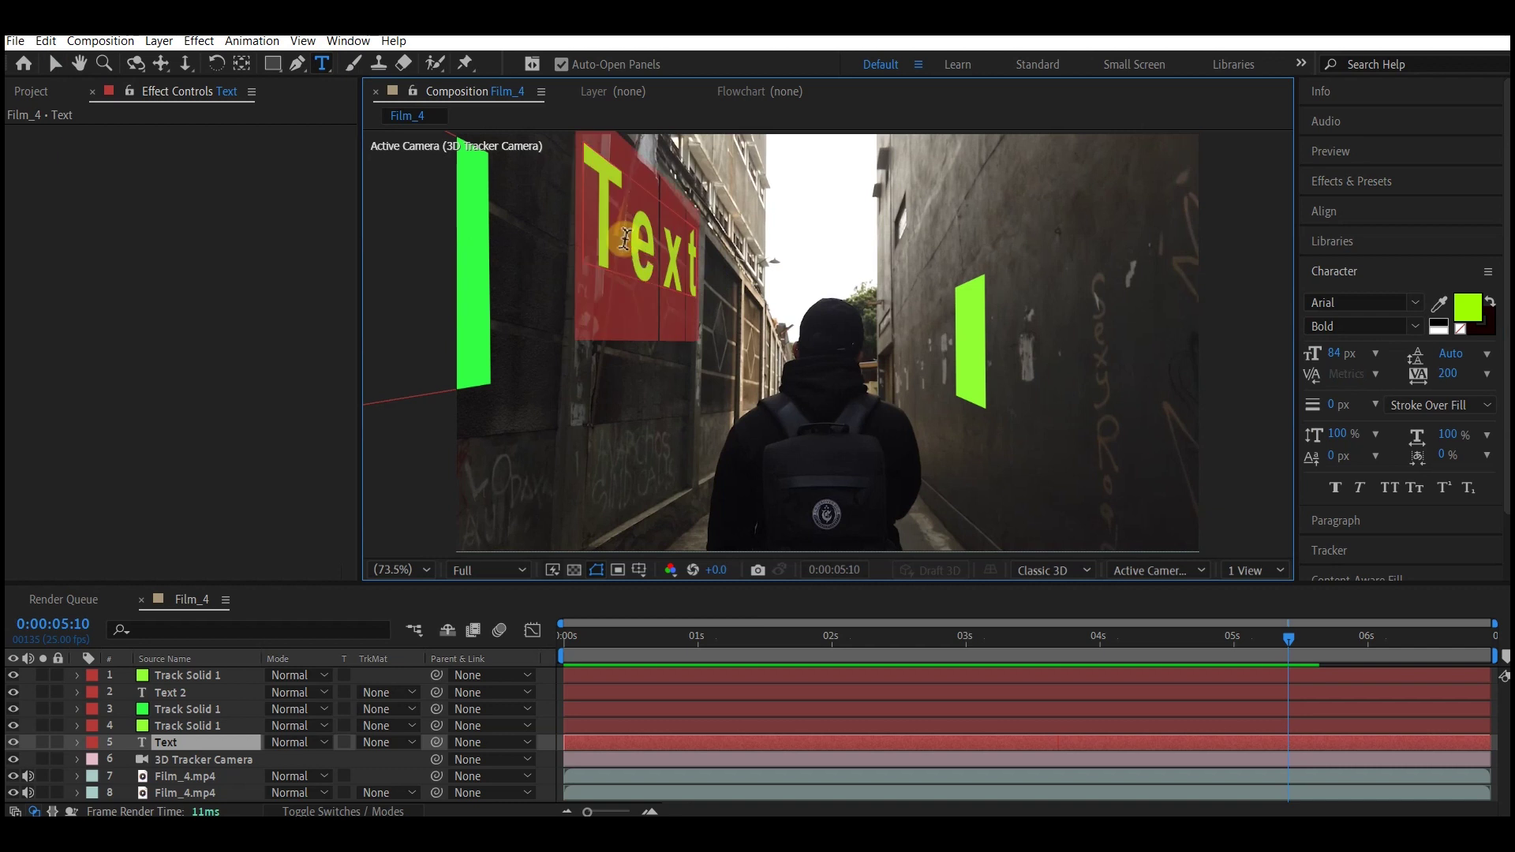
# Step: Replace the wording with 'FUN' and move it lower on the left wall
pyautogui.write('FUN')
pyautogui.press('Escape')
pyautogui.press('v')
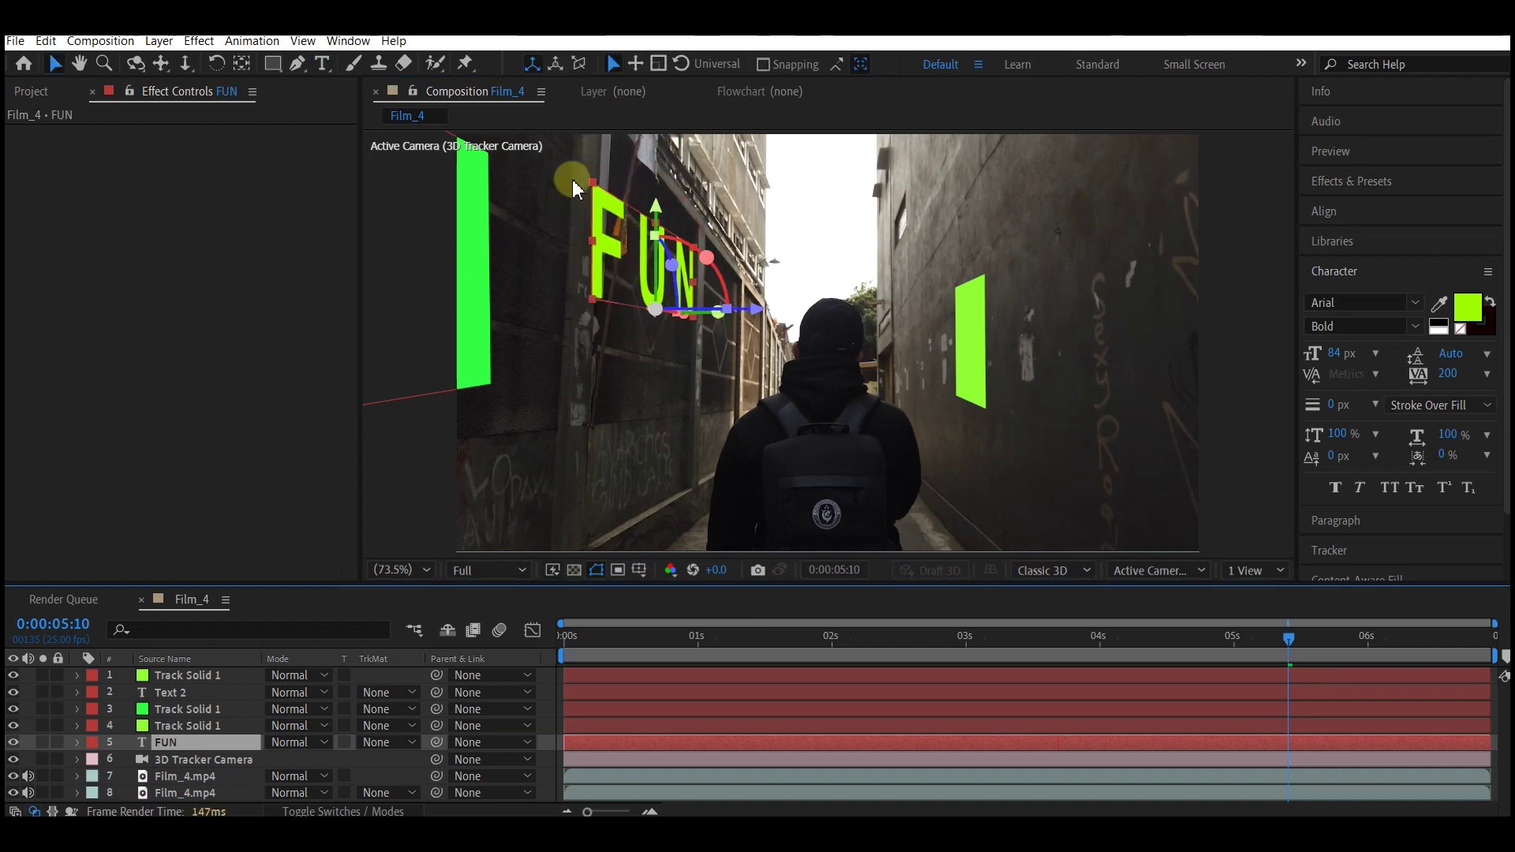
pyautogui.moveTo(656, 213)
pyautogui.mouseDown()
pyautogui.moveTo(661, 246)
pyautogui.moveTo(660, 229)
pyautogui.mouseUp()
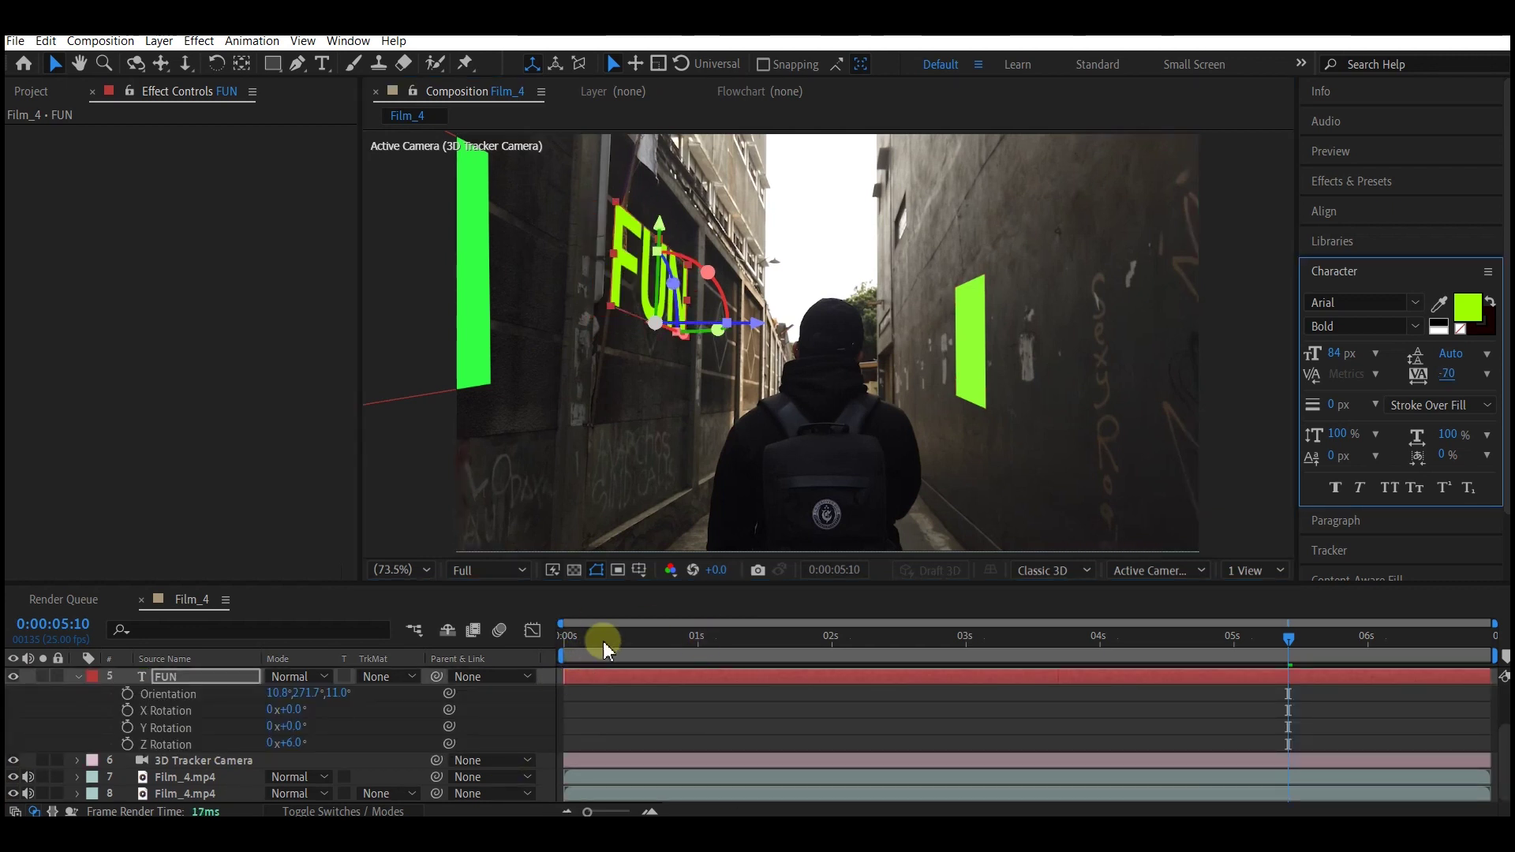
pyautogui.moveTo(603, 641); pyautogui.dragTo(636, 637)
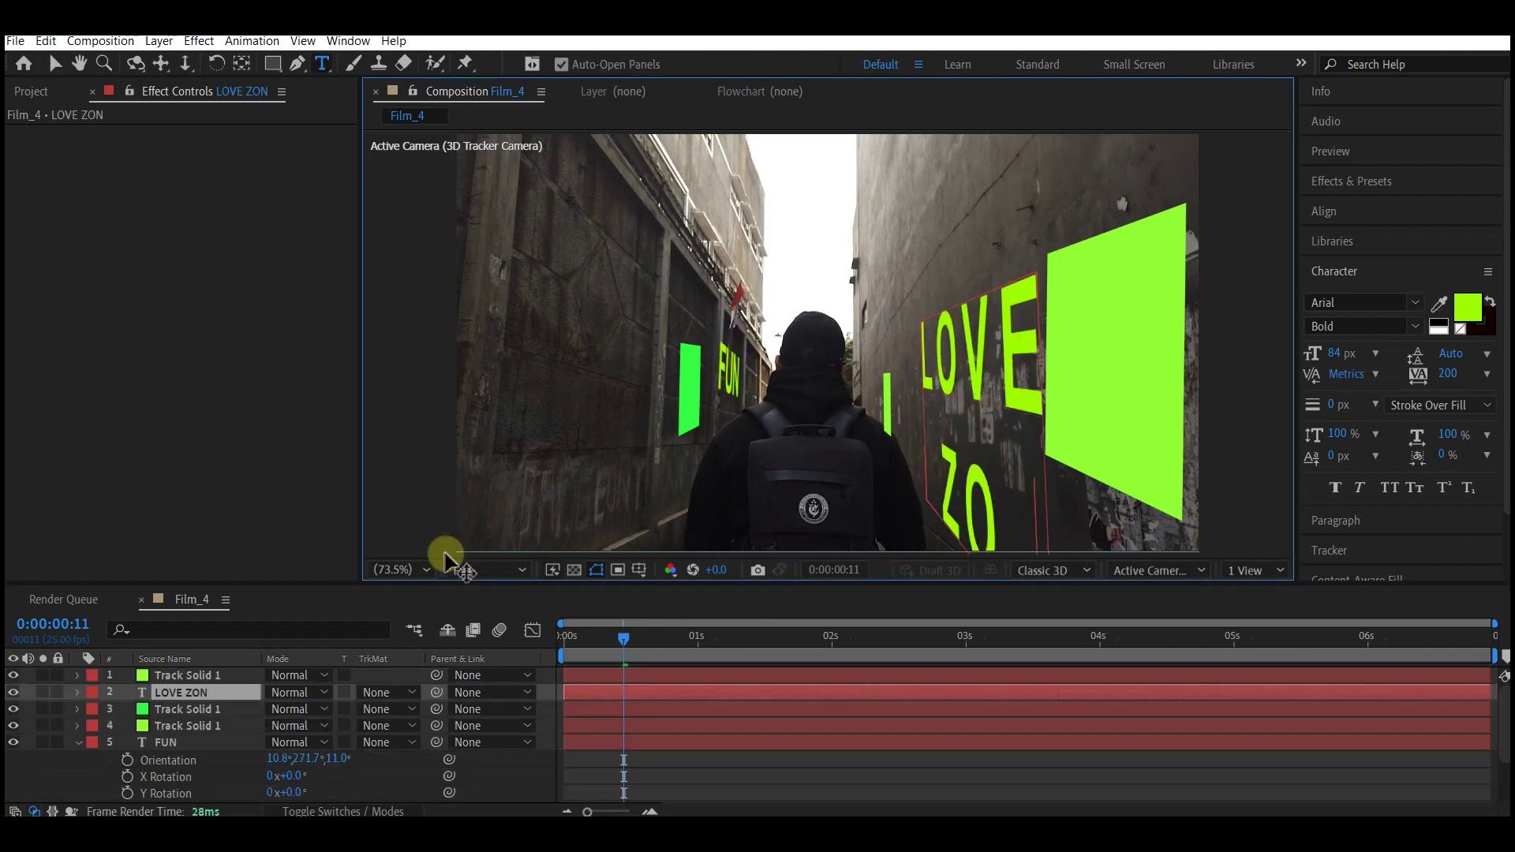
# Step: Finish the right-wall text as 'LOVE ZONE' and set its fill colour to magenta
pyautogui.write('E')
pyautogui.press('Escape')
pyautogui.press('v')
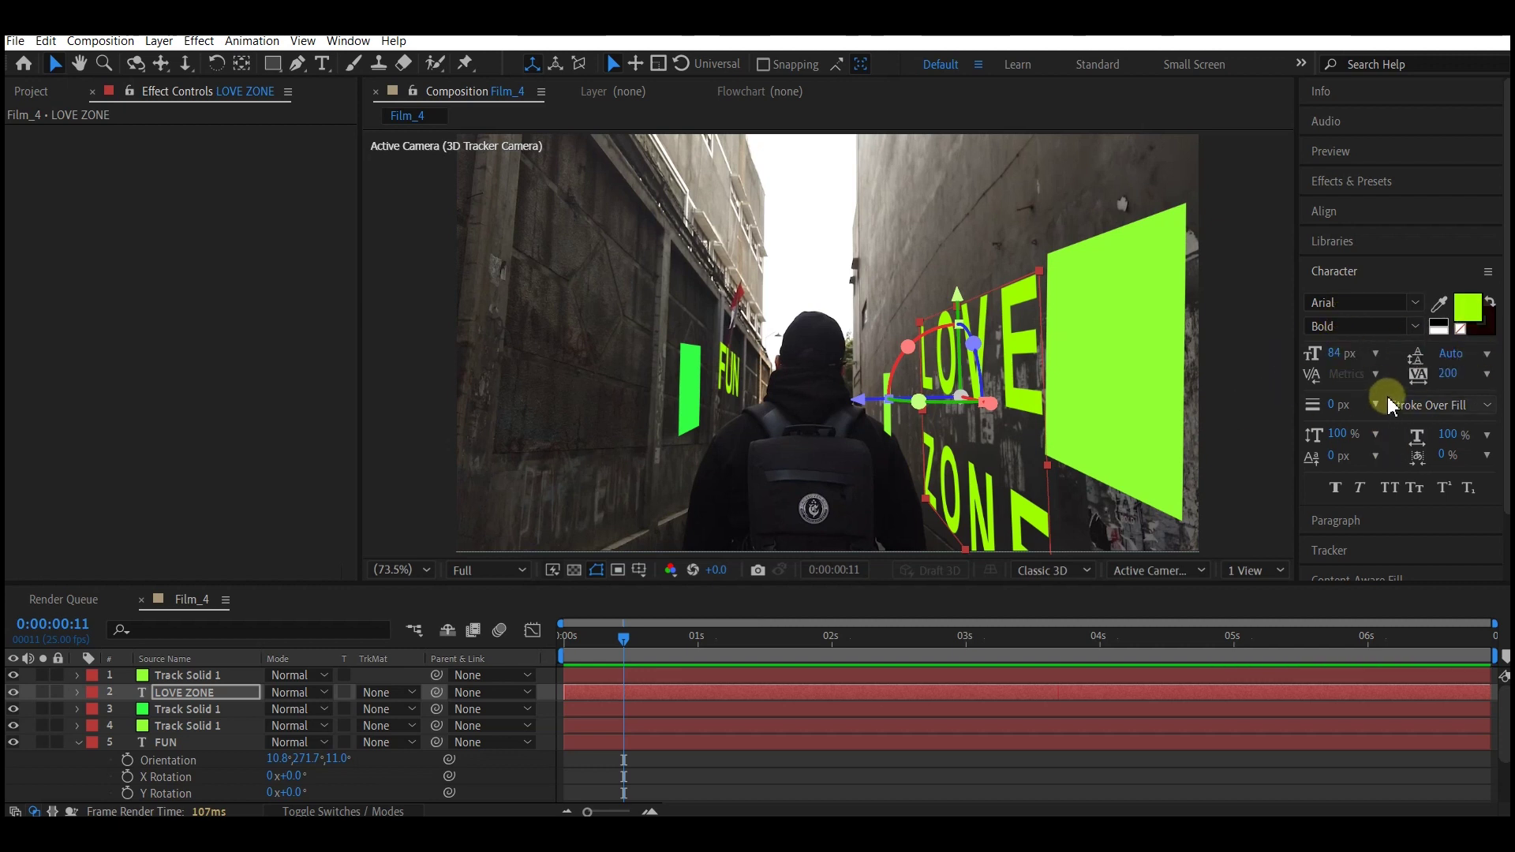
pyautogui.click(1468, 306)
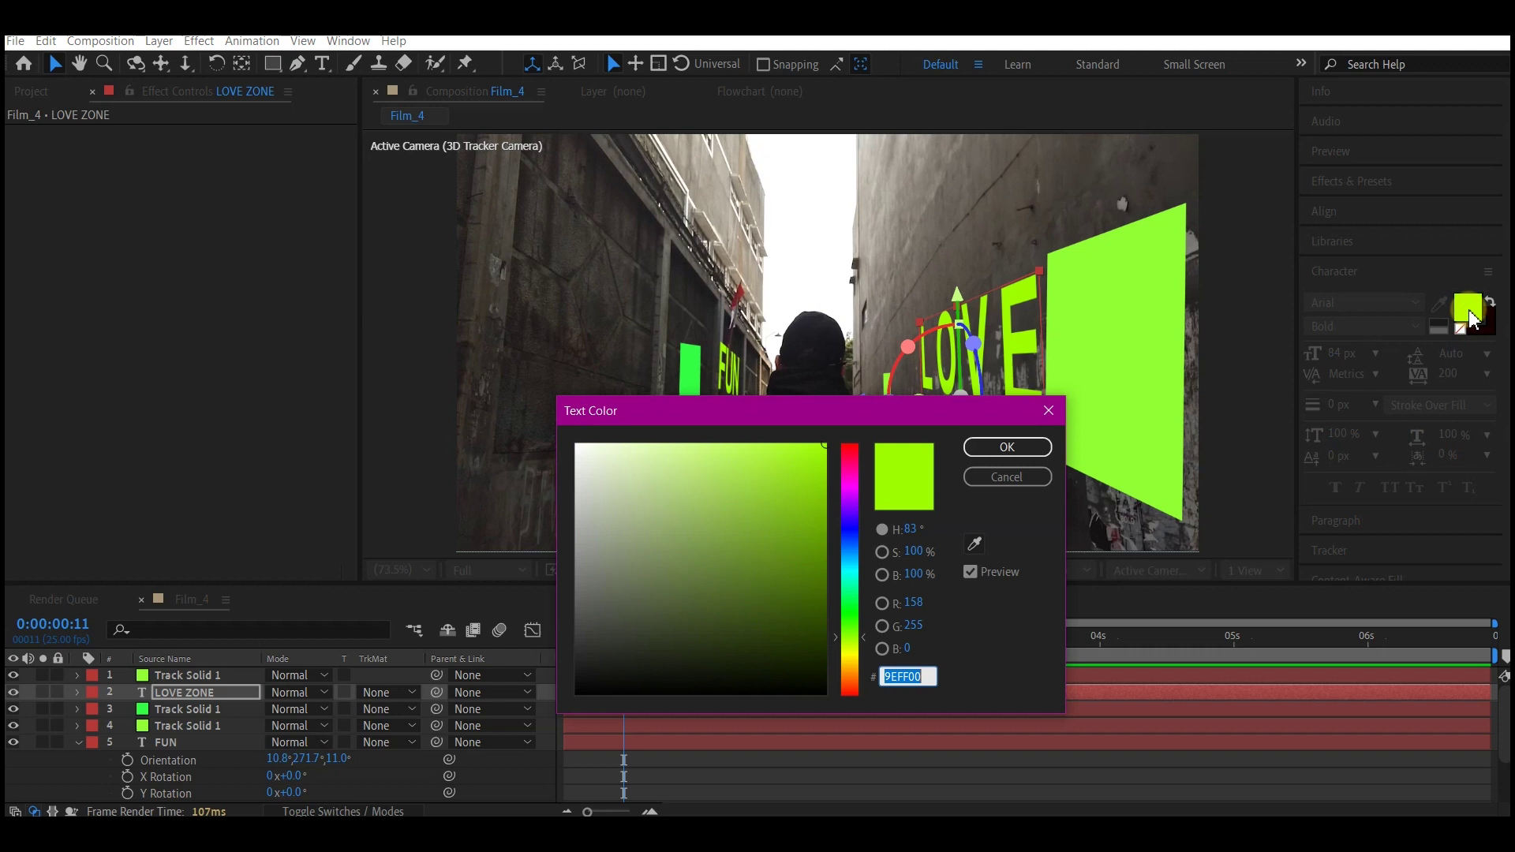
pyautogui.moveTo(851, 525); pyautogui.dragTo(851, 486)
pyautogui.click(1007, 447)
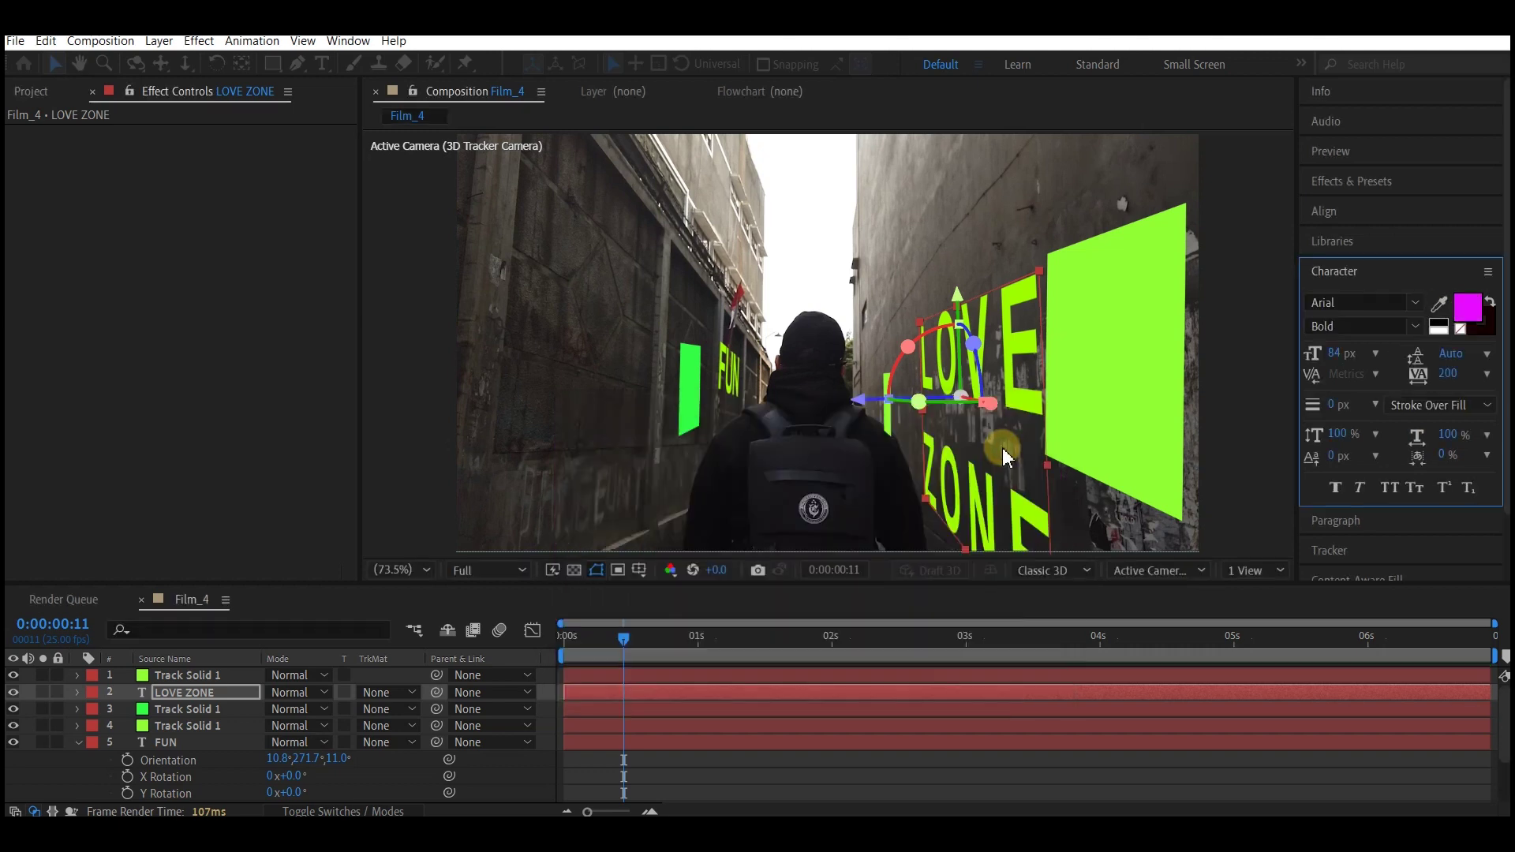
# Step: Scrub the timeline to confirm 'LOVE ZONE' stays pinned to the wall
pyautogui.click(578, 642)
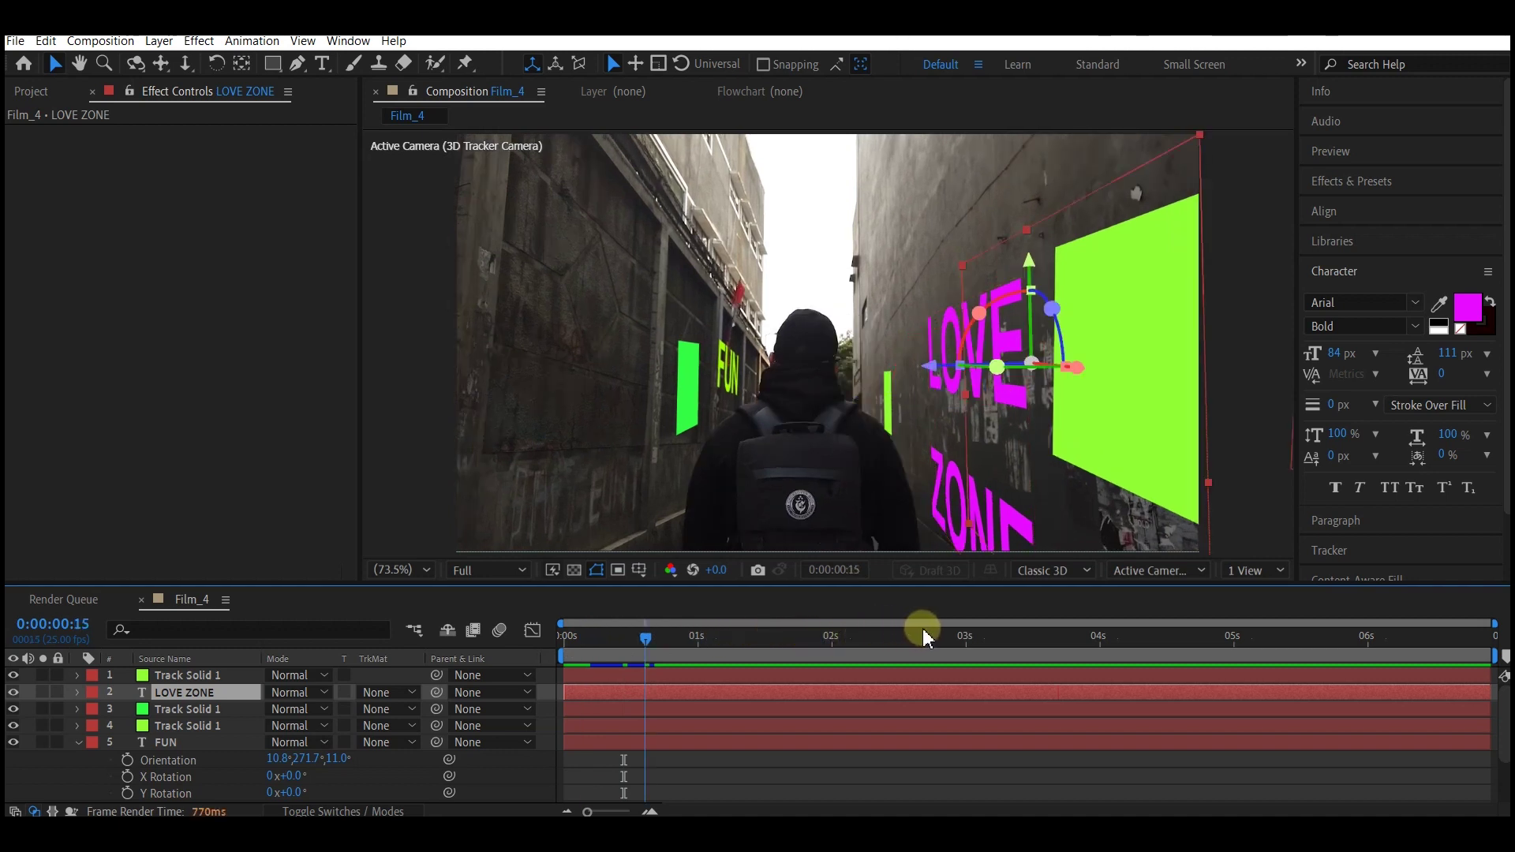
pyautogui.moveTo(1007, 636); pyautogui.dragTo(633, 696)
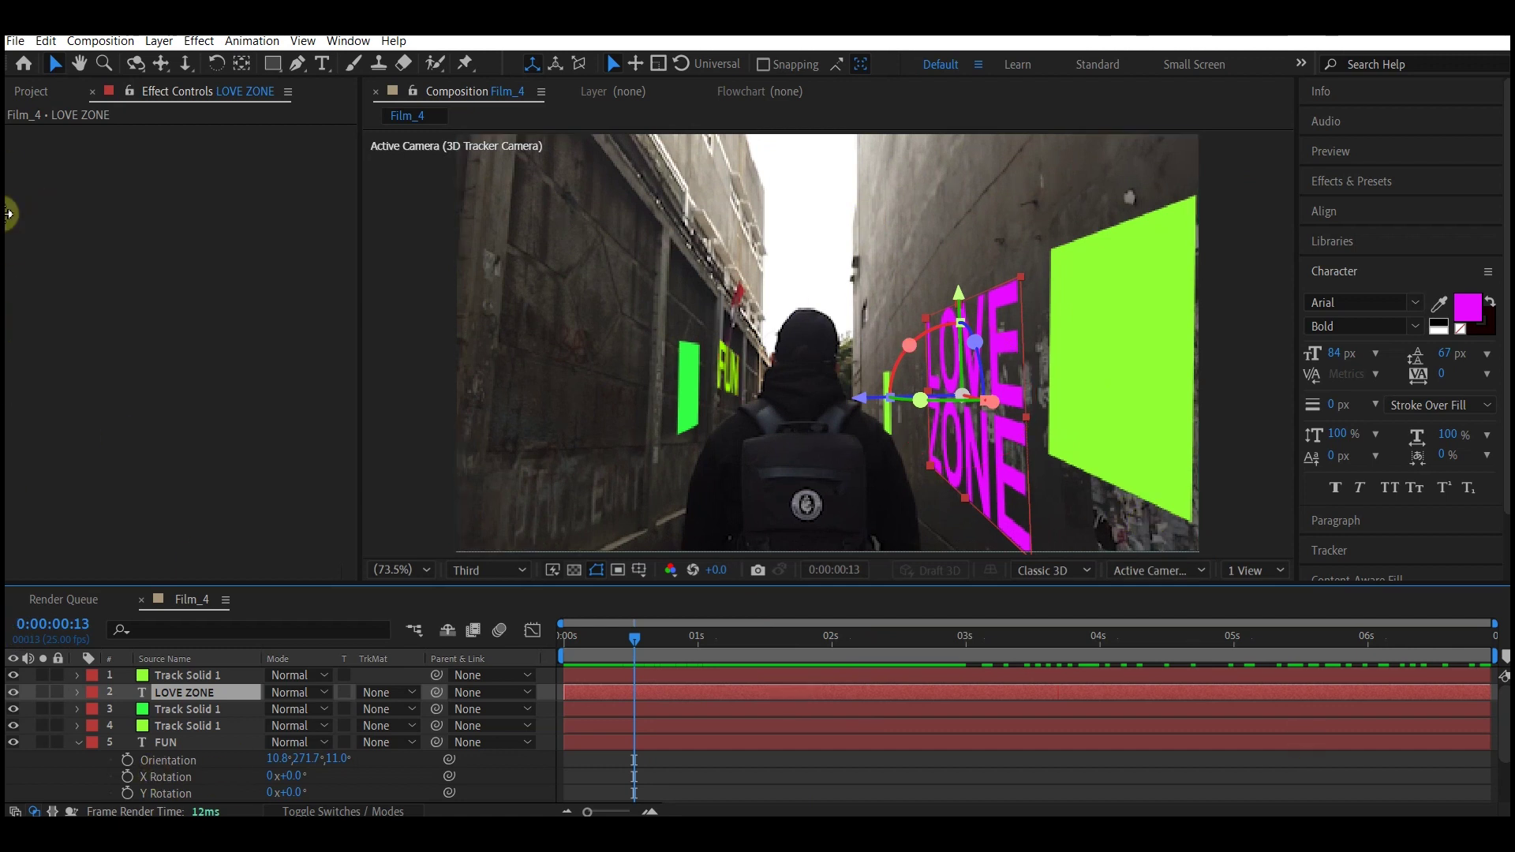
pyautogui.click(29, 94)
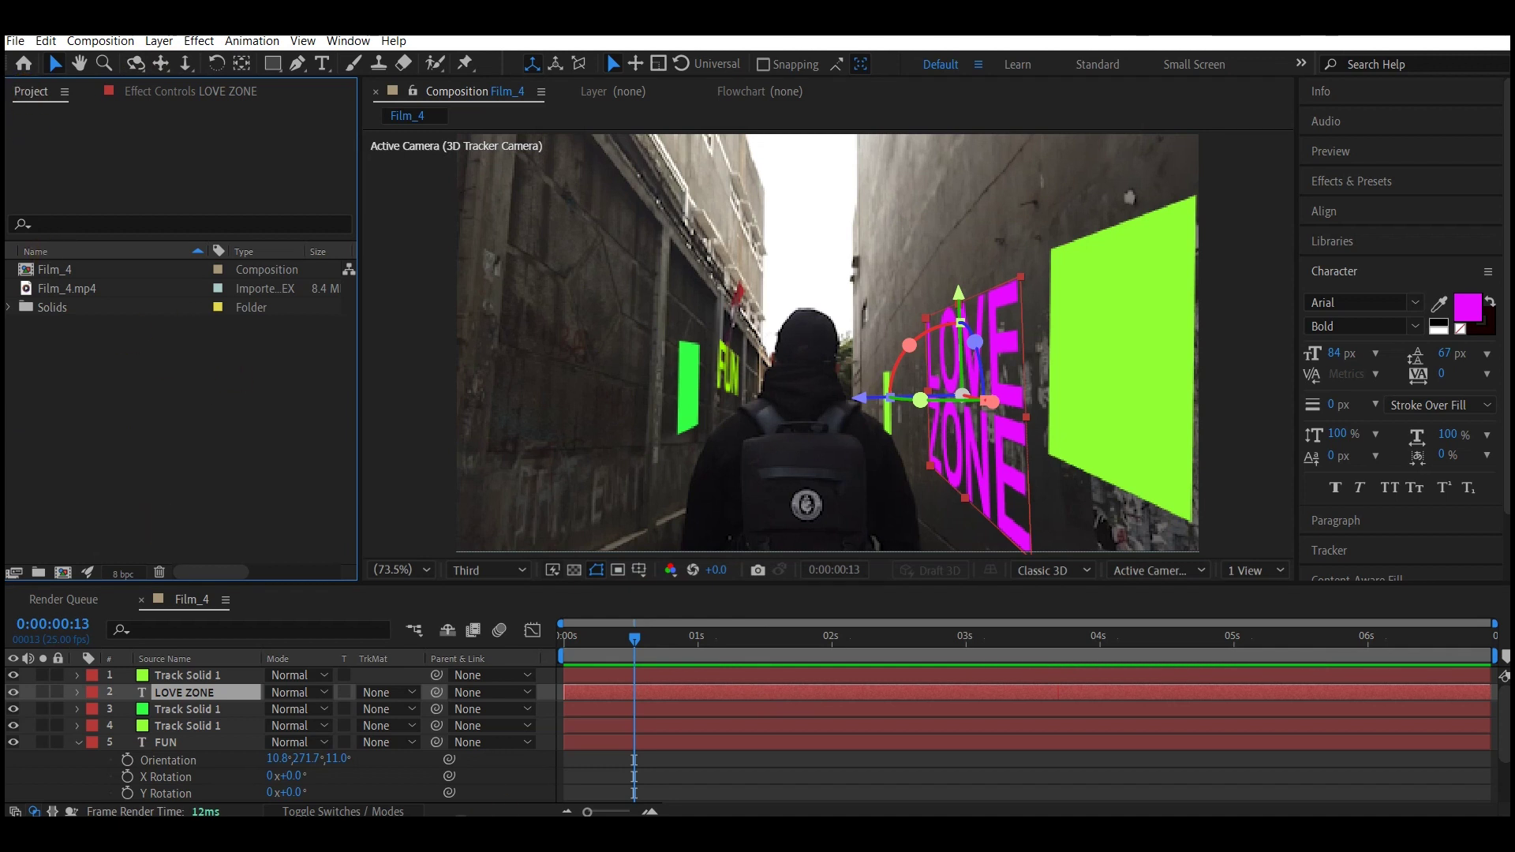
# Step: Import mala promo.jpg and the money 2 FB.jpg from the asset folder into the project
pyautogui.hotkey('alt', 'Tab')
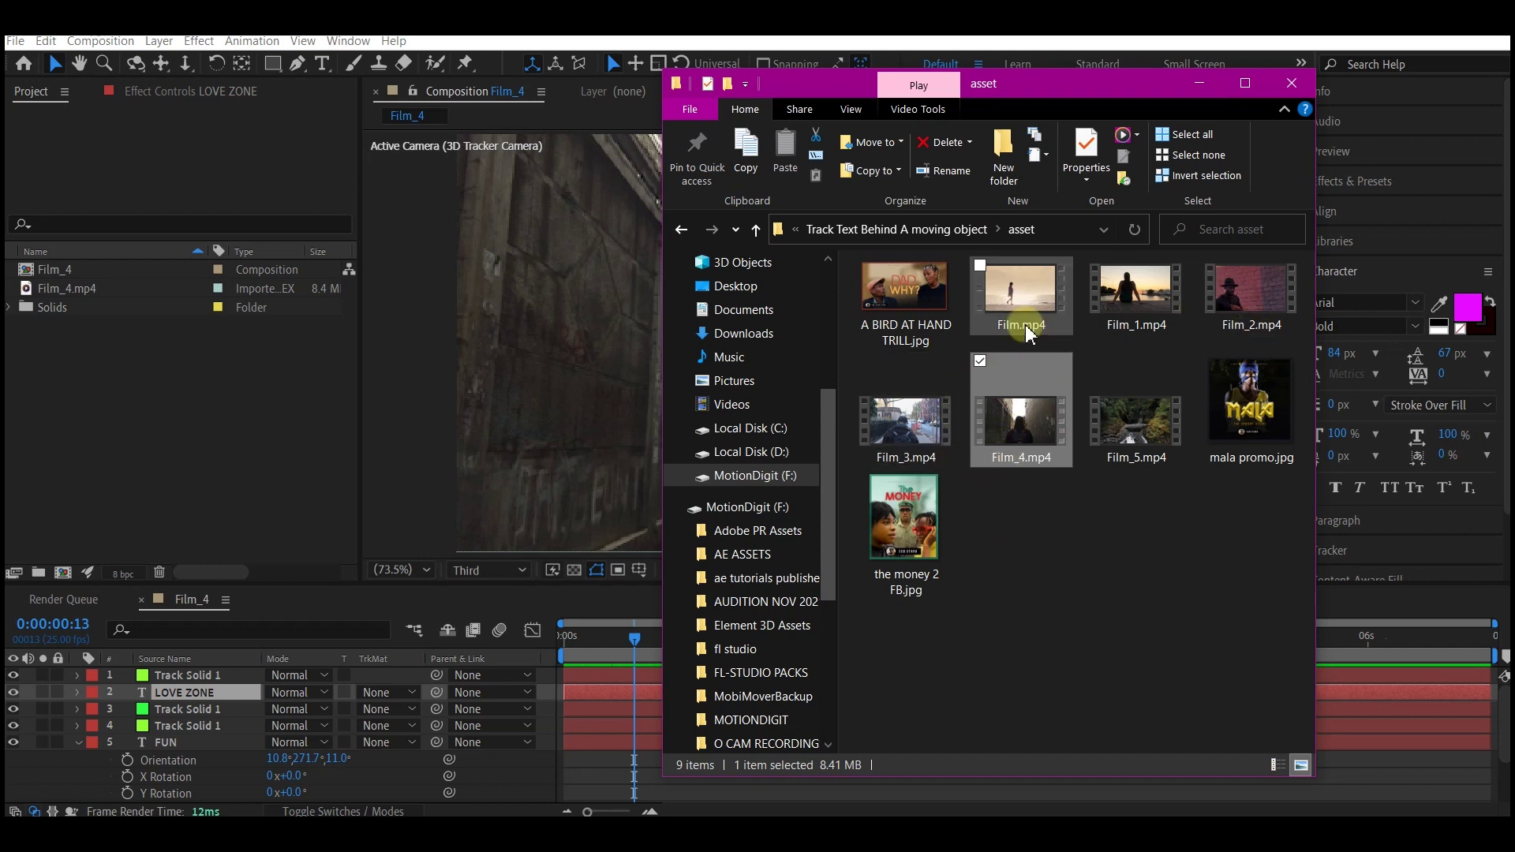
pyautogui.click(1251, 403)
pyautogui.keyDown('ctrl'); pyautogui.click(906, 521); pyautogui.keyUp('ctrl')
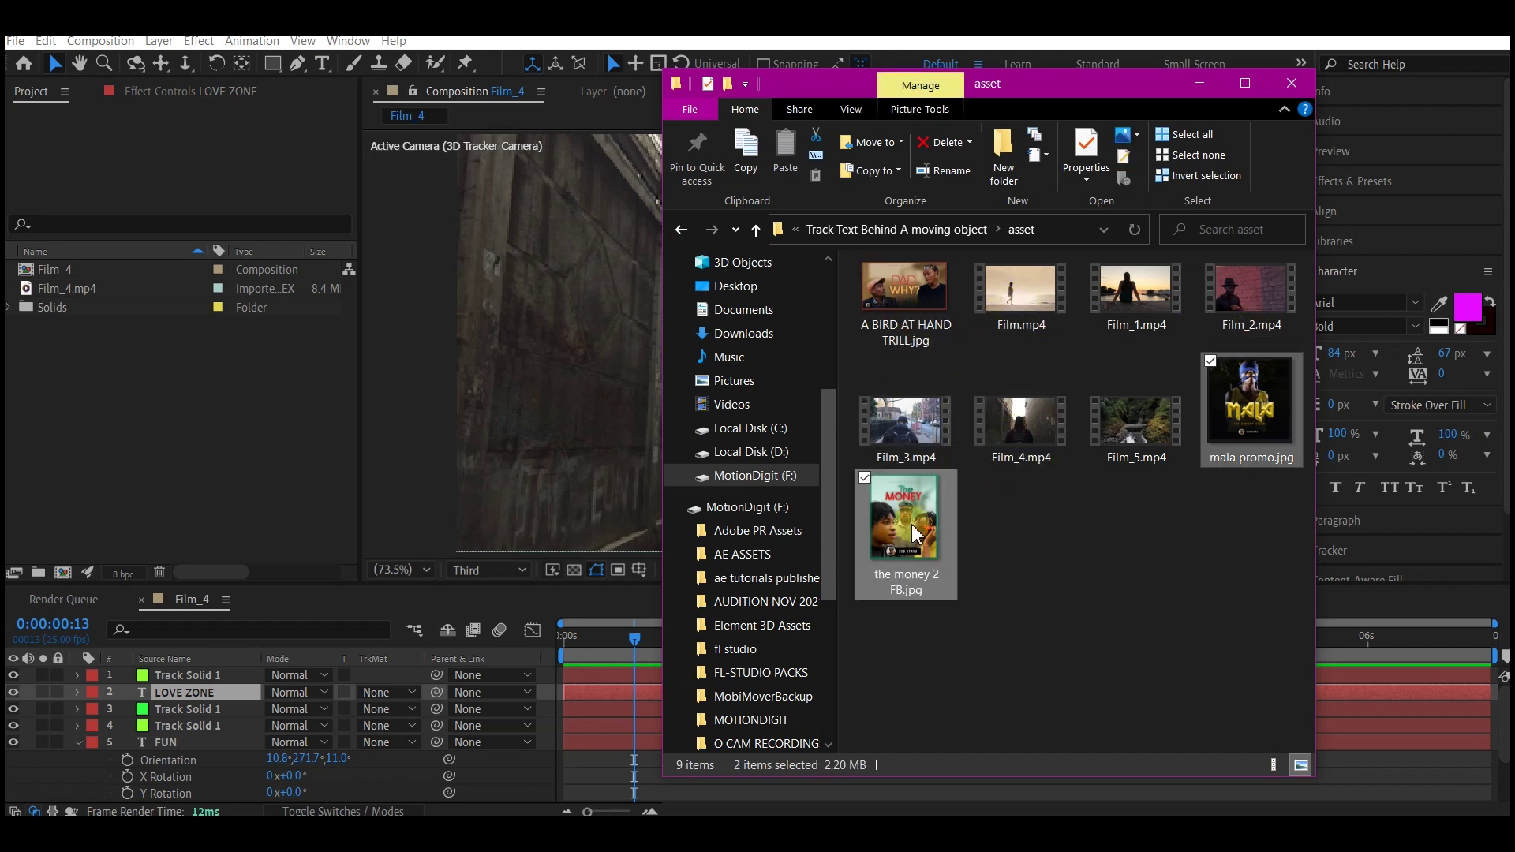
pyautogui.moveTo(134, 481); pyautogui.dragTo(96, 404)
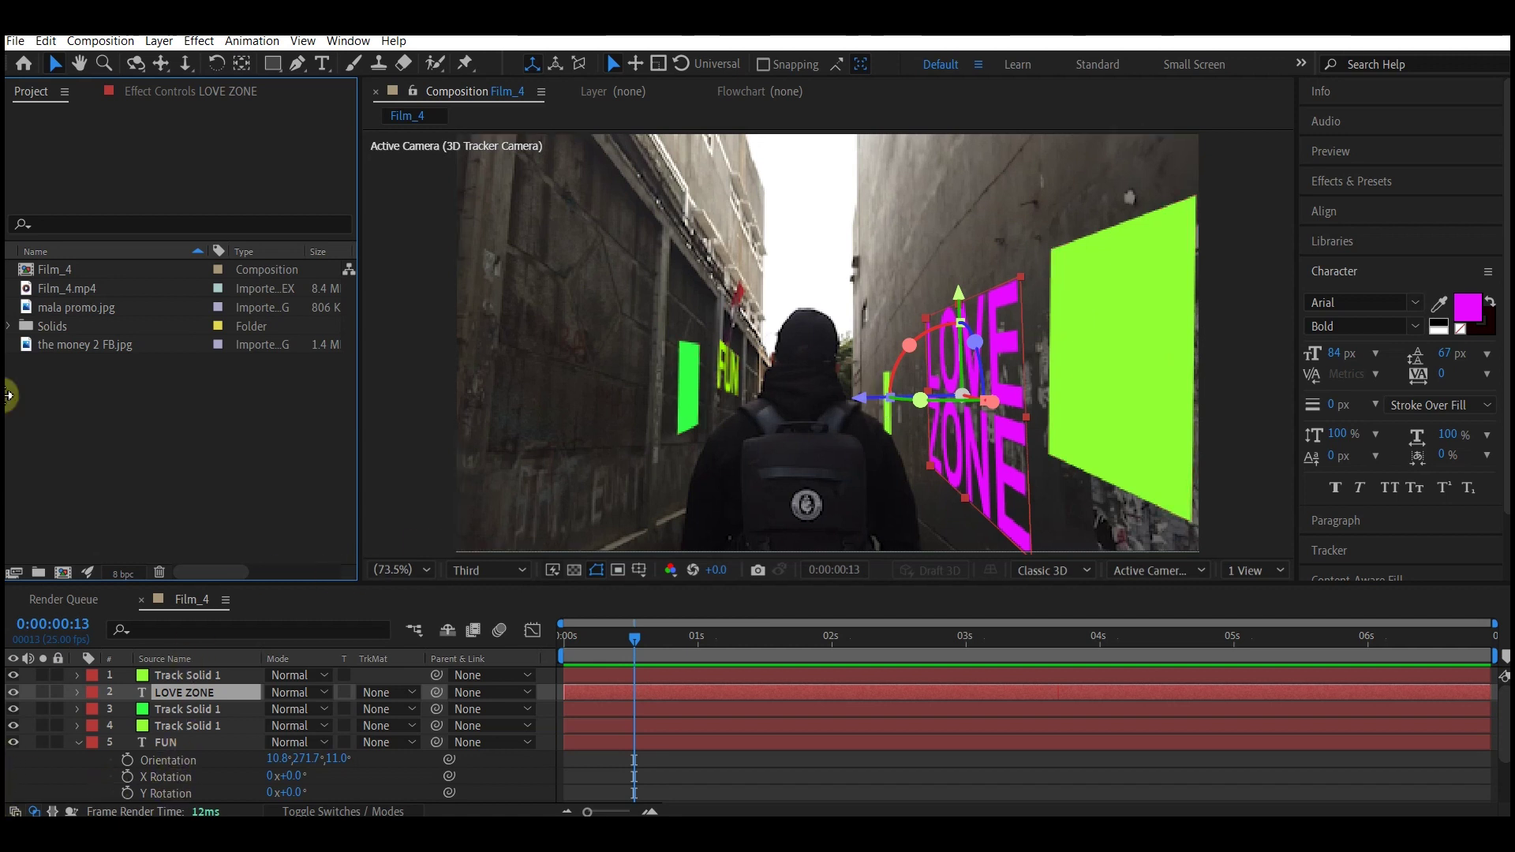
# Step: Replace the right-wall green solid with the mala promo.jpg poster
pyautogui.click(167, 677)
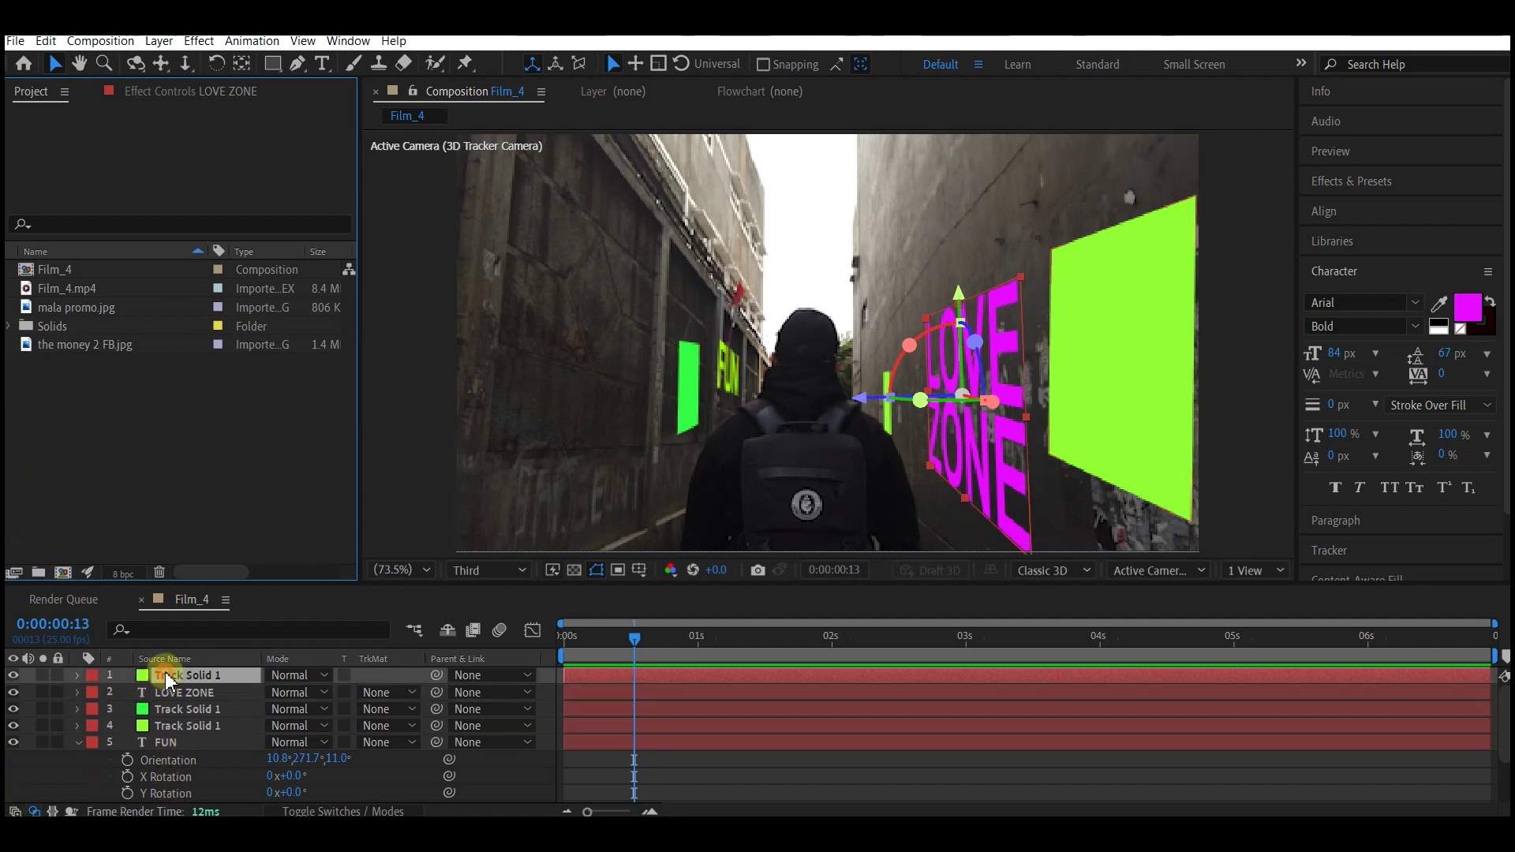
pyautogui.press('alt')
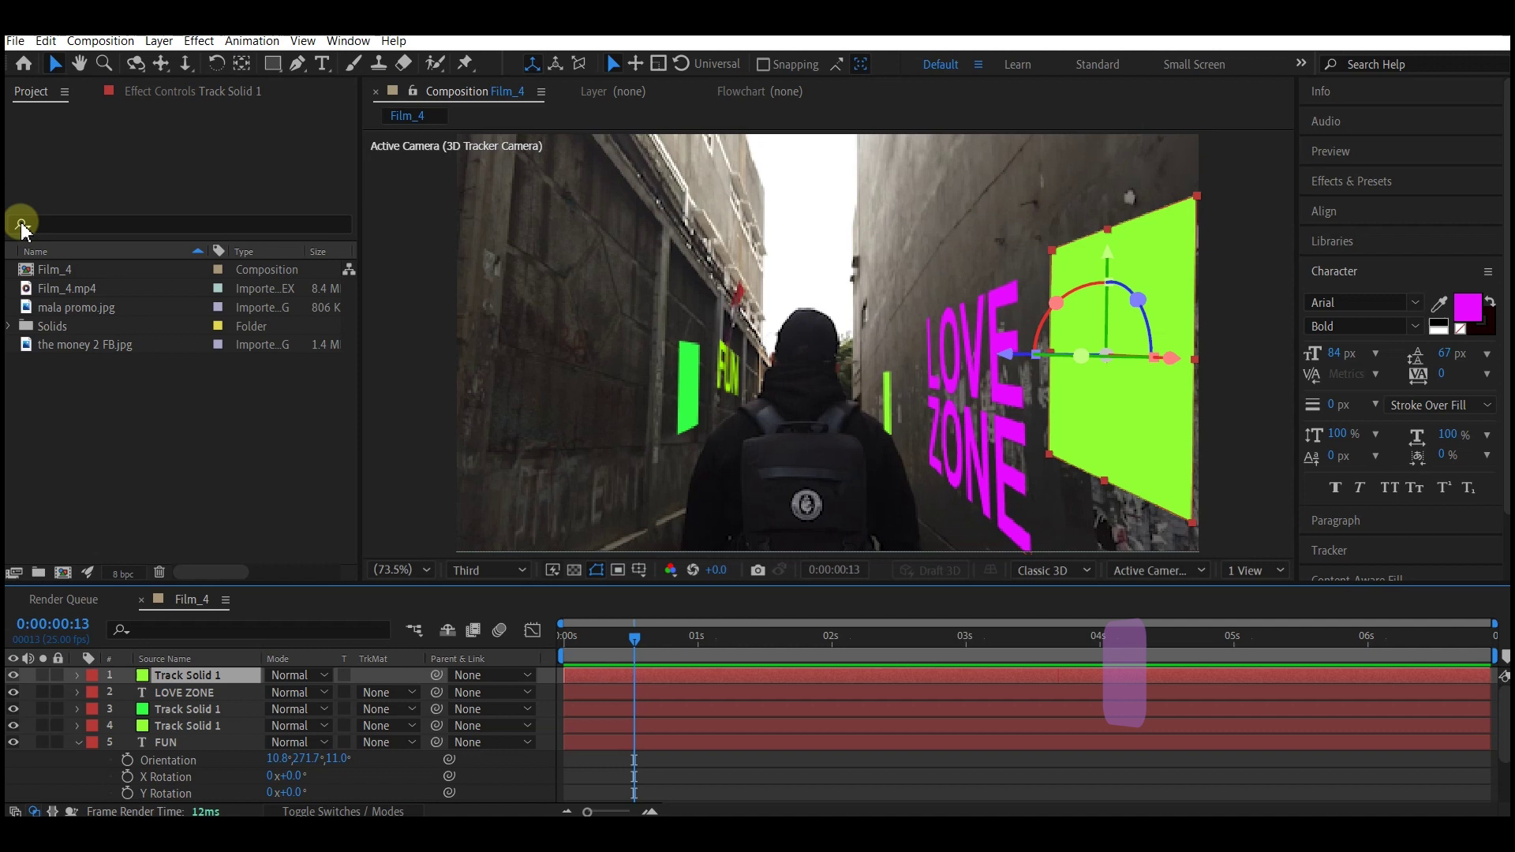
pyautogui.click(59, 314)
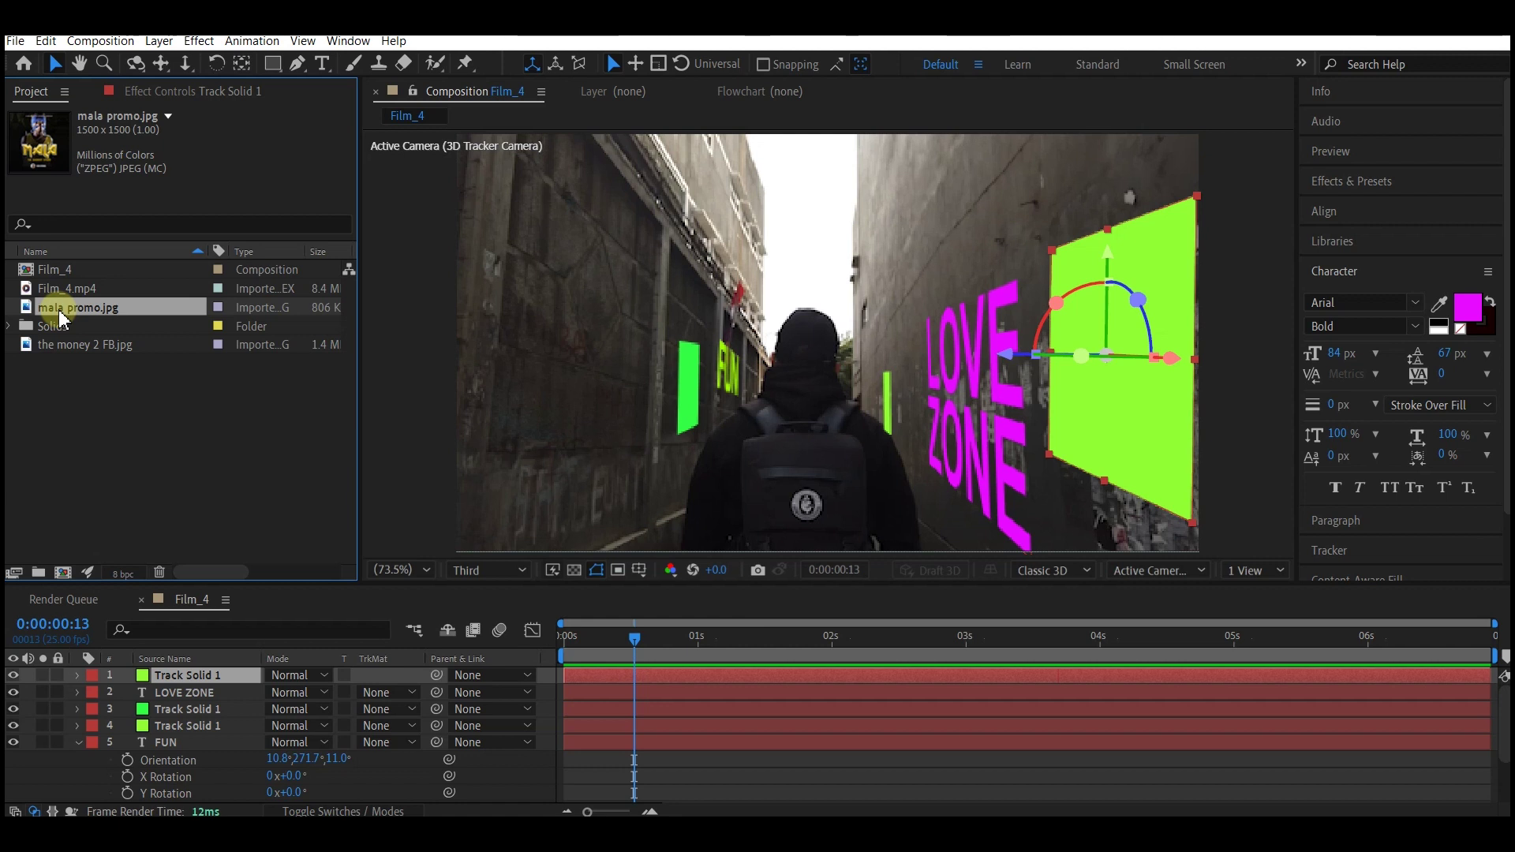
pyautogui.moveTo(61, 318); pyautogui.dragTo(166, 679)
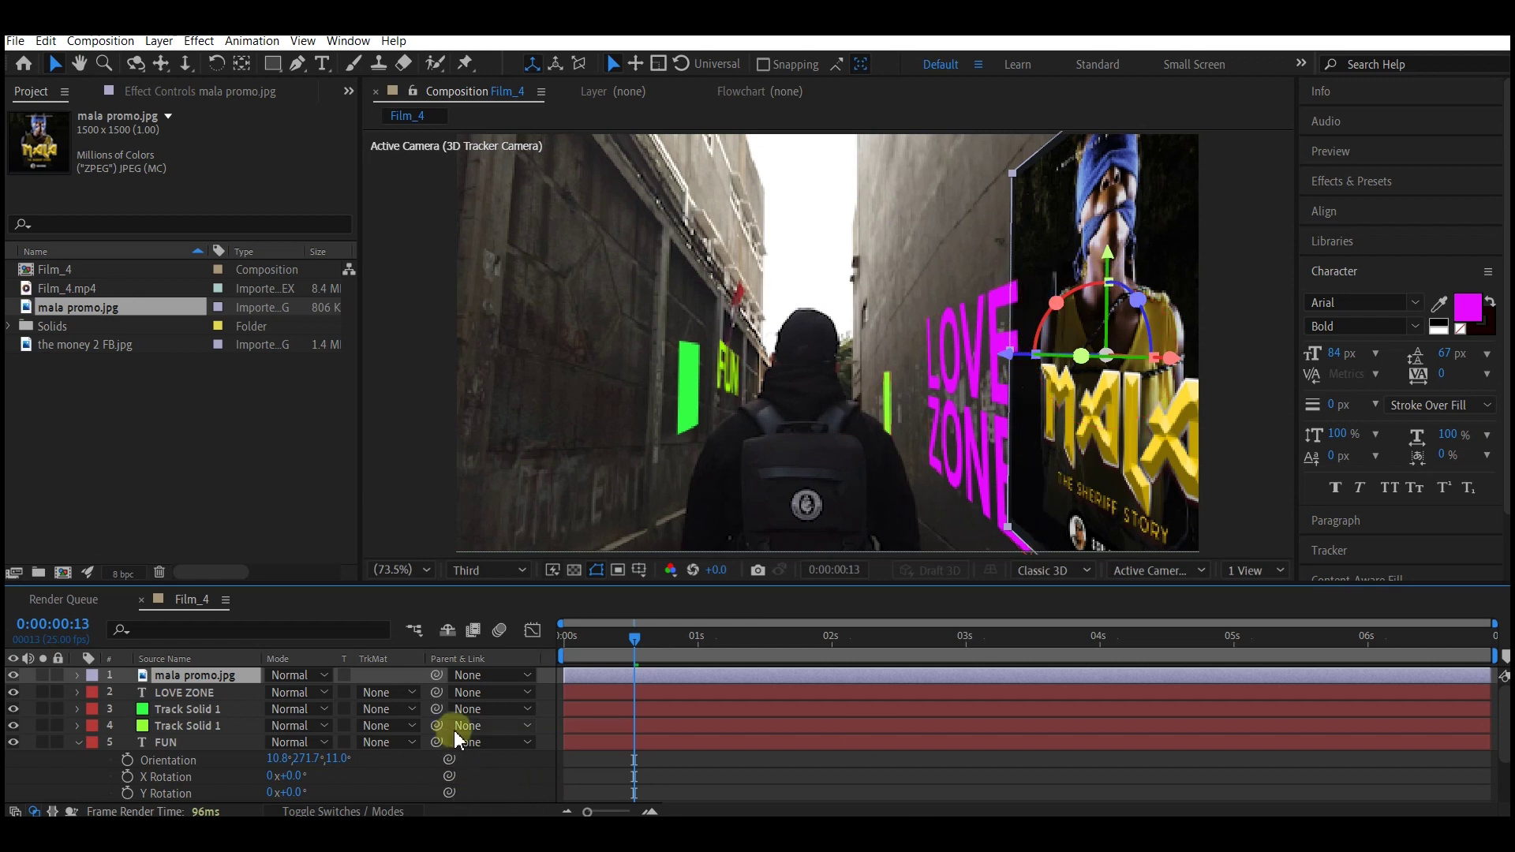
pyautogui.moveTo(624, 646); pyautogui.dragTo(527, 703)
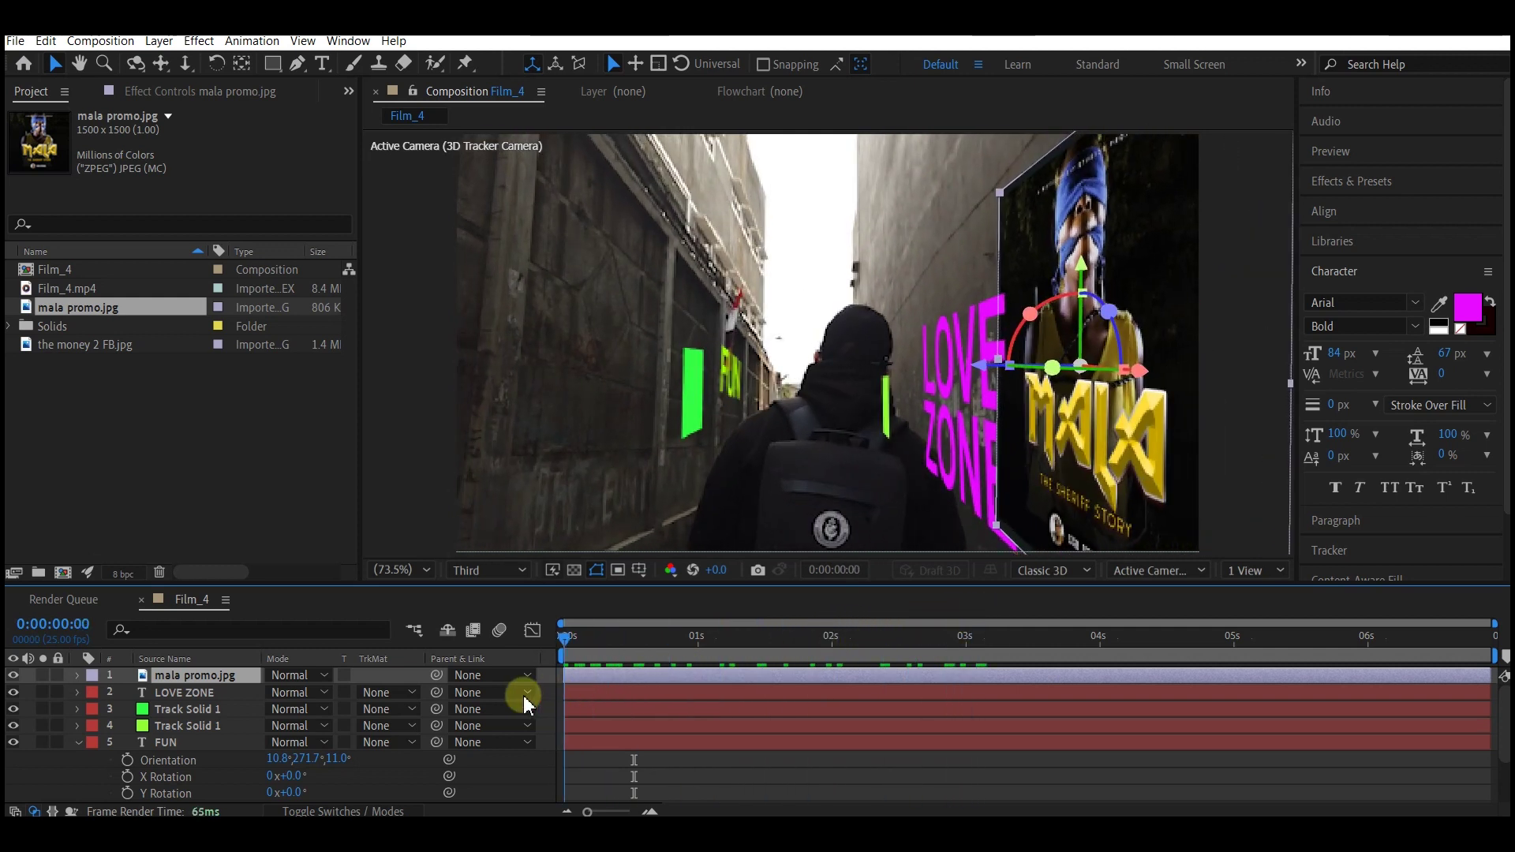
# Step: Set the mala promo poster's Scale to 50% and scrub to check its tracking
pyautogui.press('s')
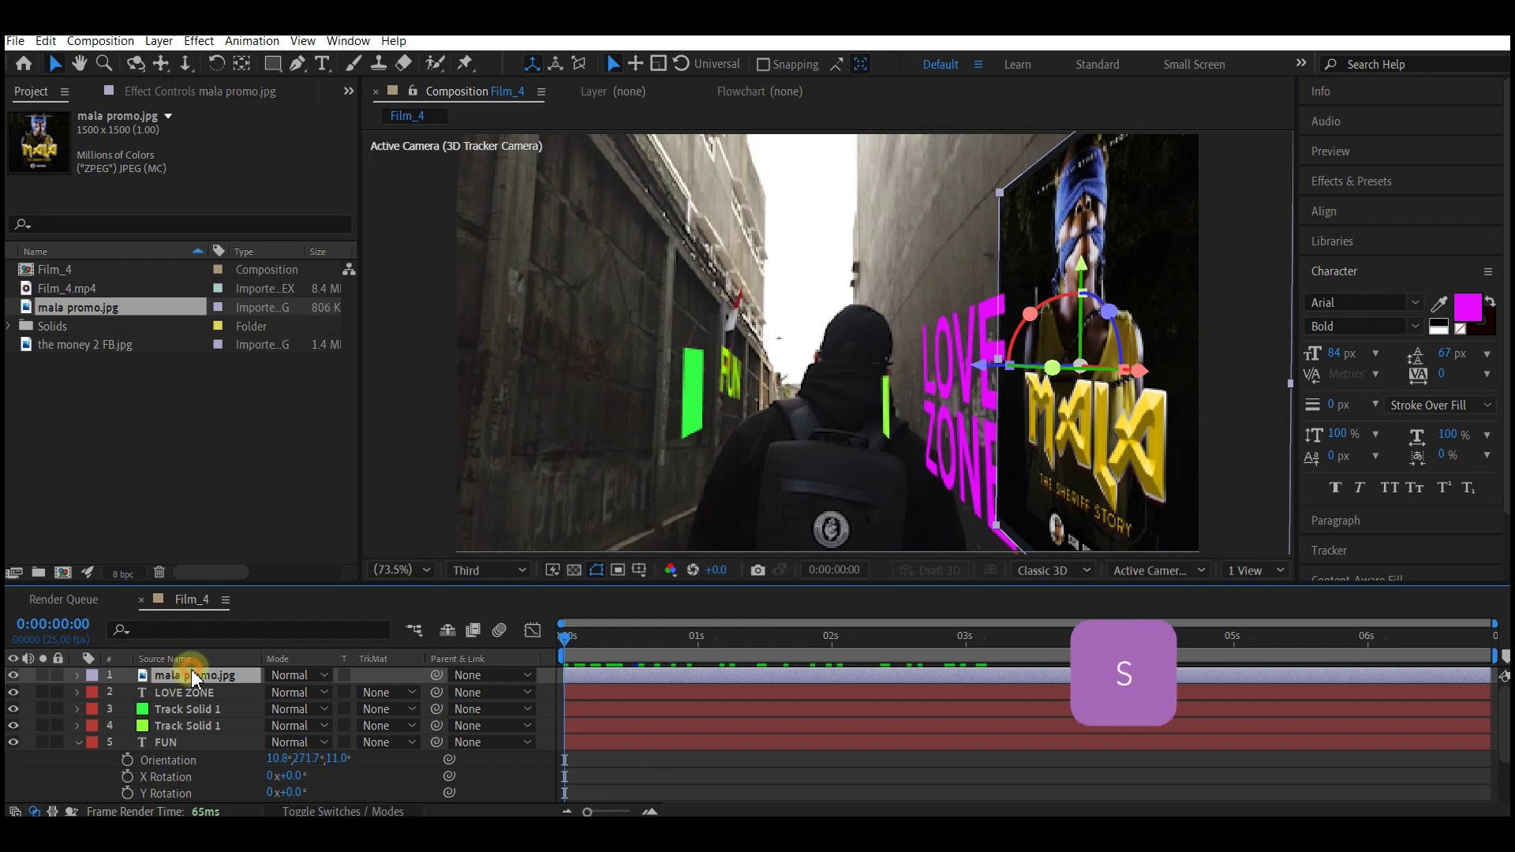
pyautogui.press('s')
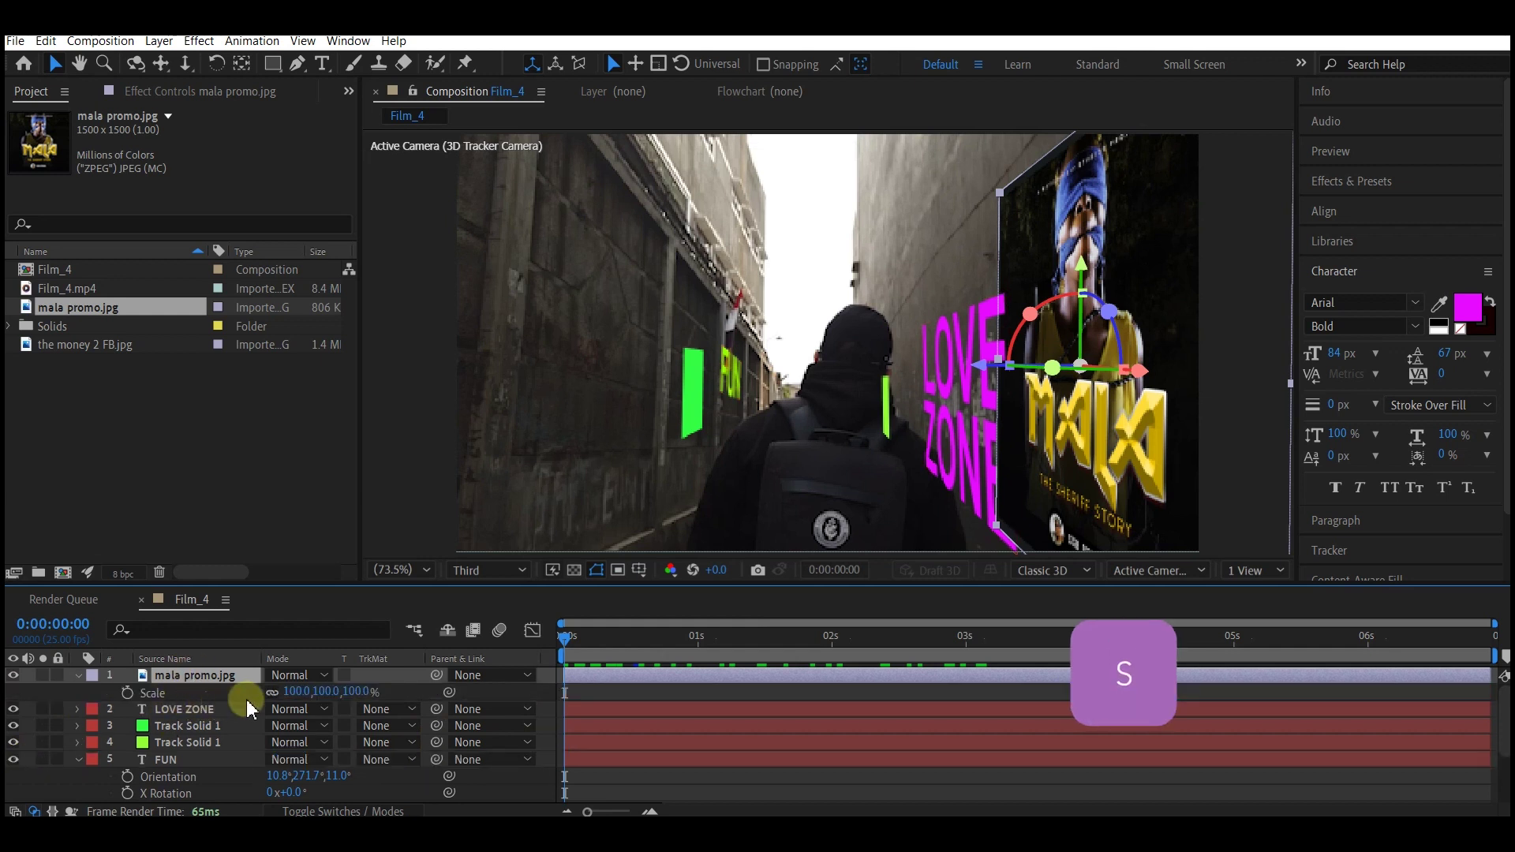
pyautogui.click(294, 692)
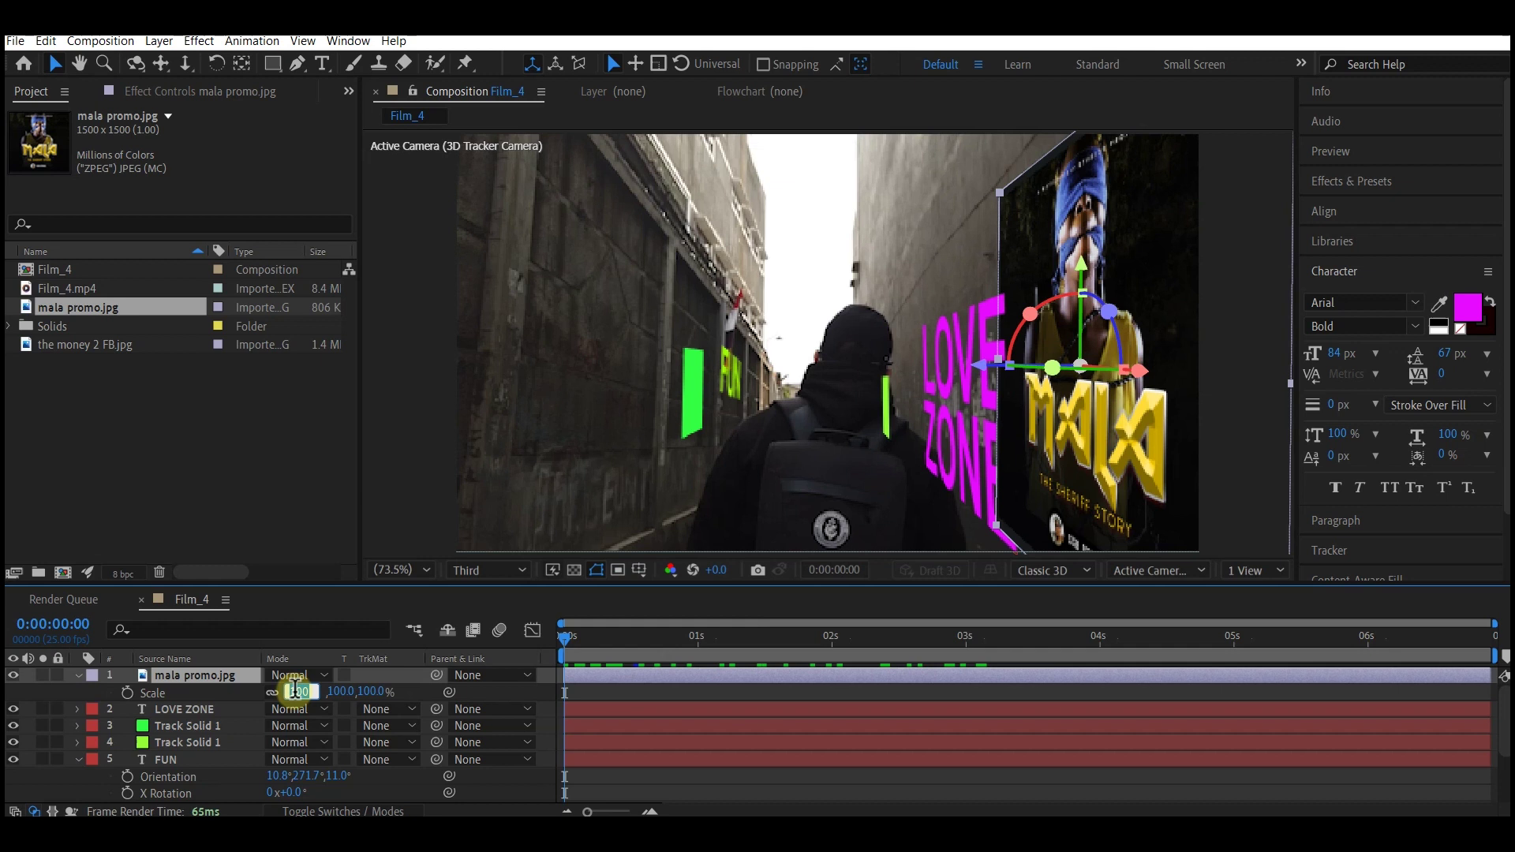
pyautogui.write('50')
pyautogui.press('Return')
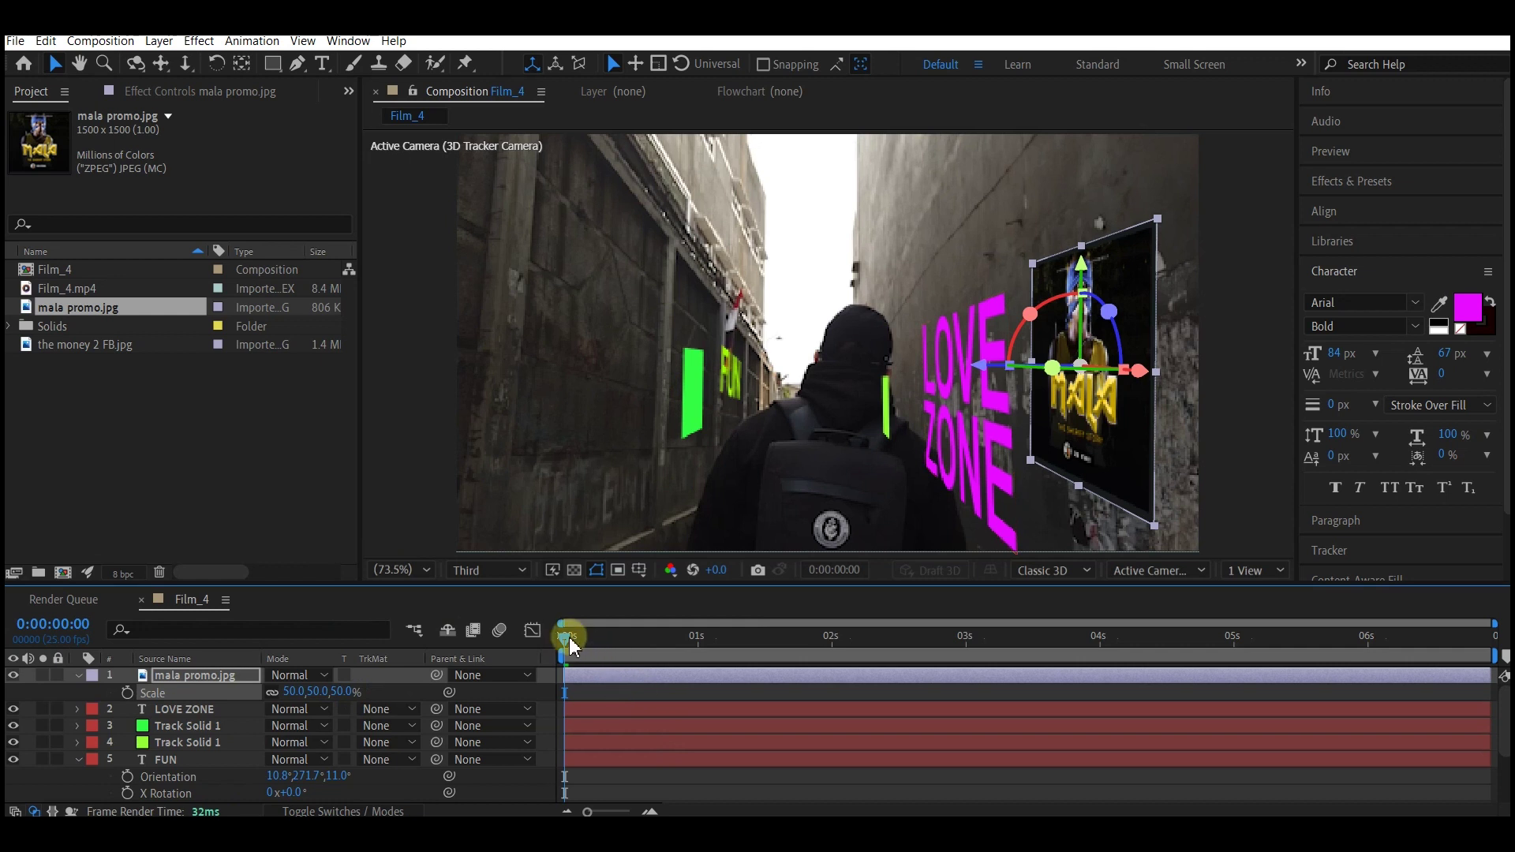
pyautogui.moveTo(579, 643); pyautogui.dragTo(906, 576)
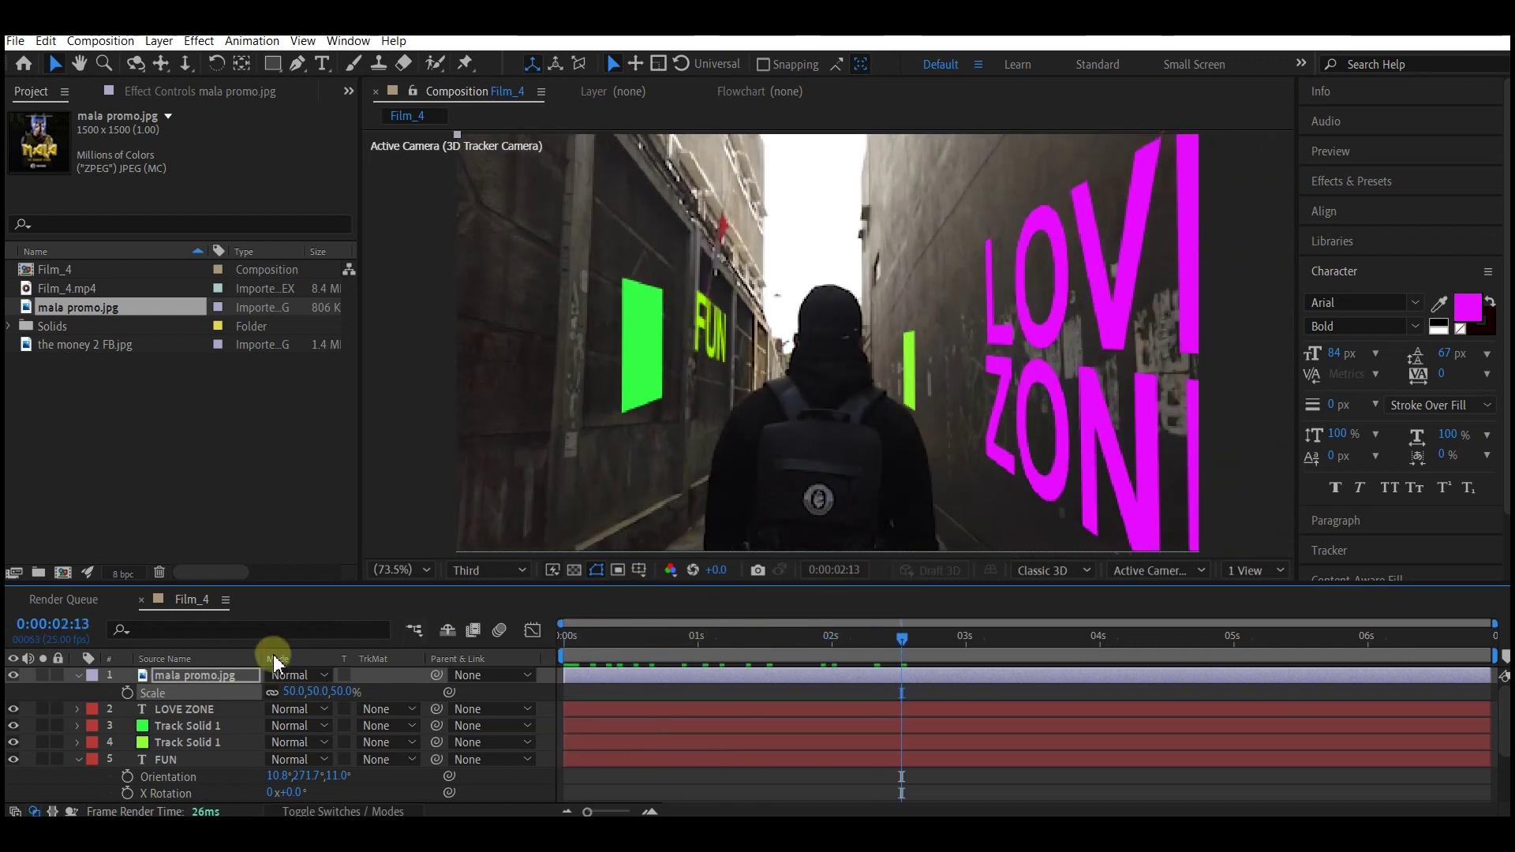
# Step: Swap Track Solid 1 for the money 2 FB.jpg poster and tilt it 7° in Z
pyautogui.click(92, 718)
pyautogui.click(170, 747)
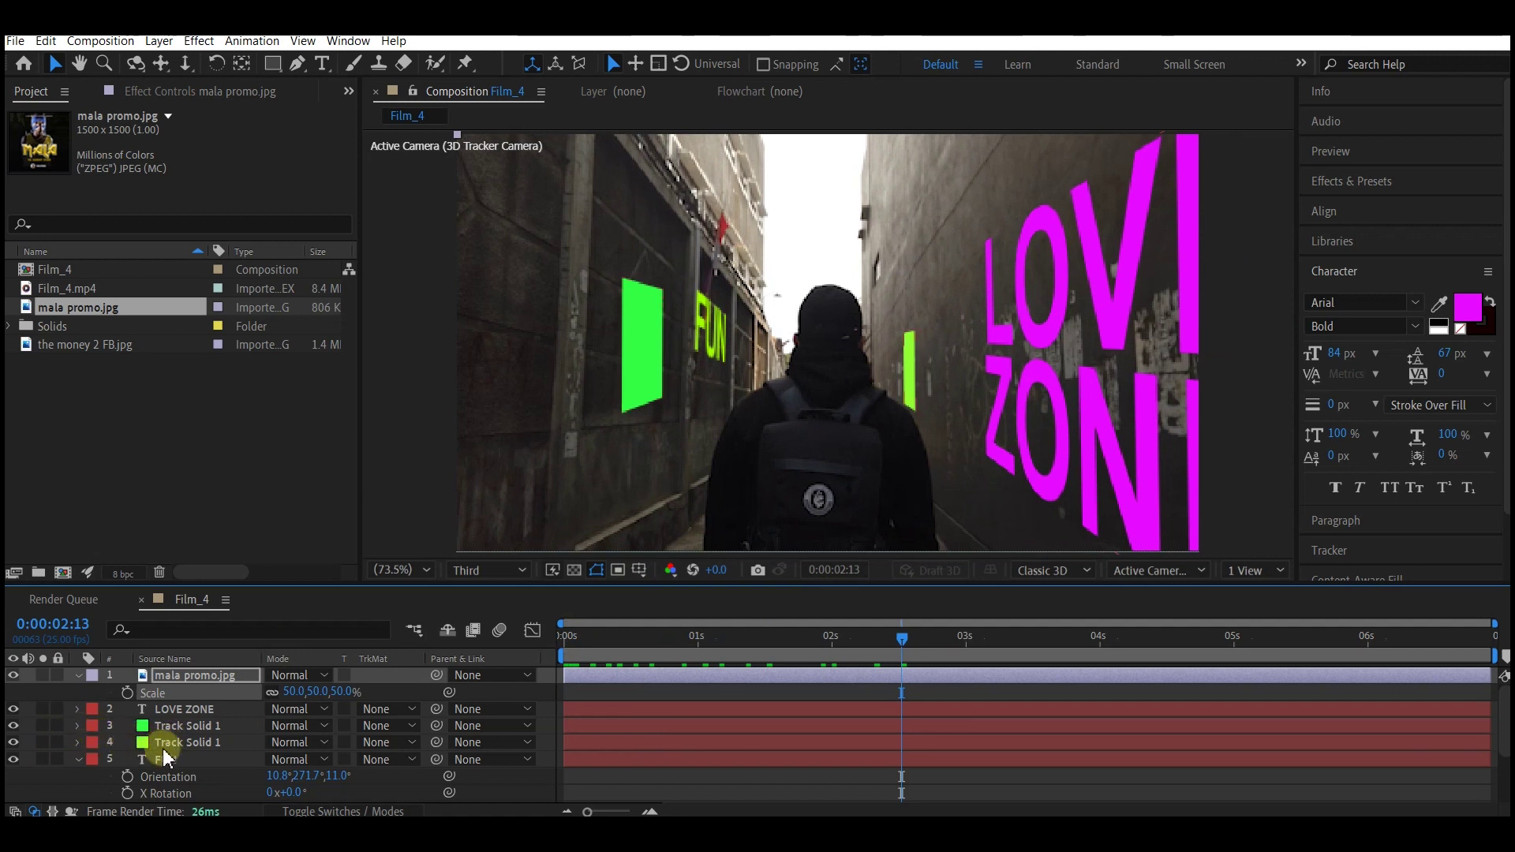
pyautogui.click(57, 347)
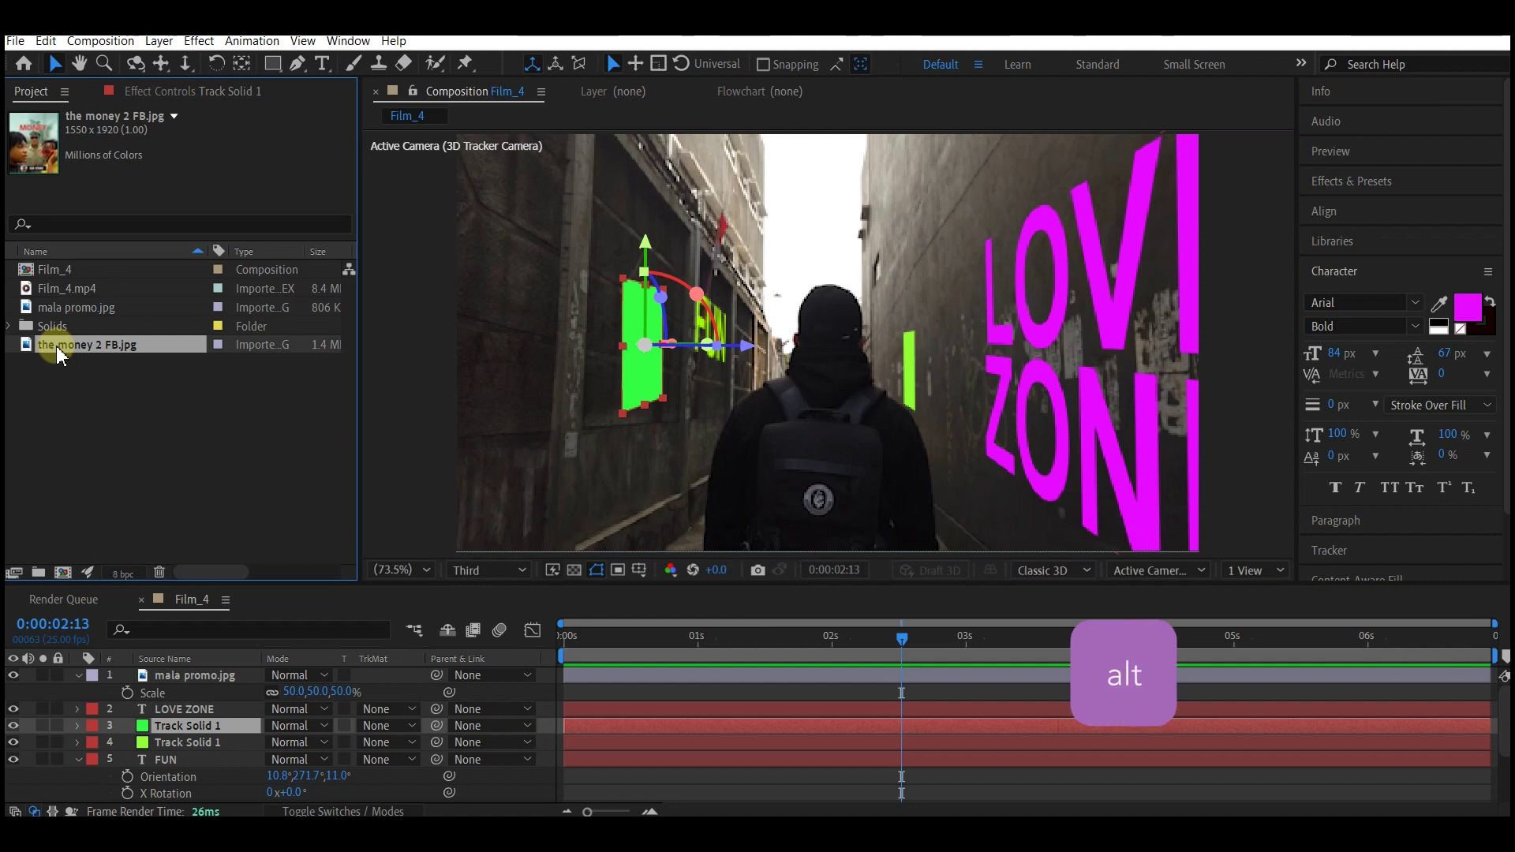
pyautogui.moveTo(55, 345); pyautogui.dragTo(158, 732)
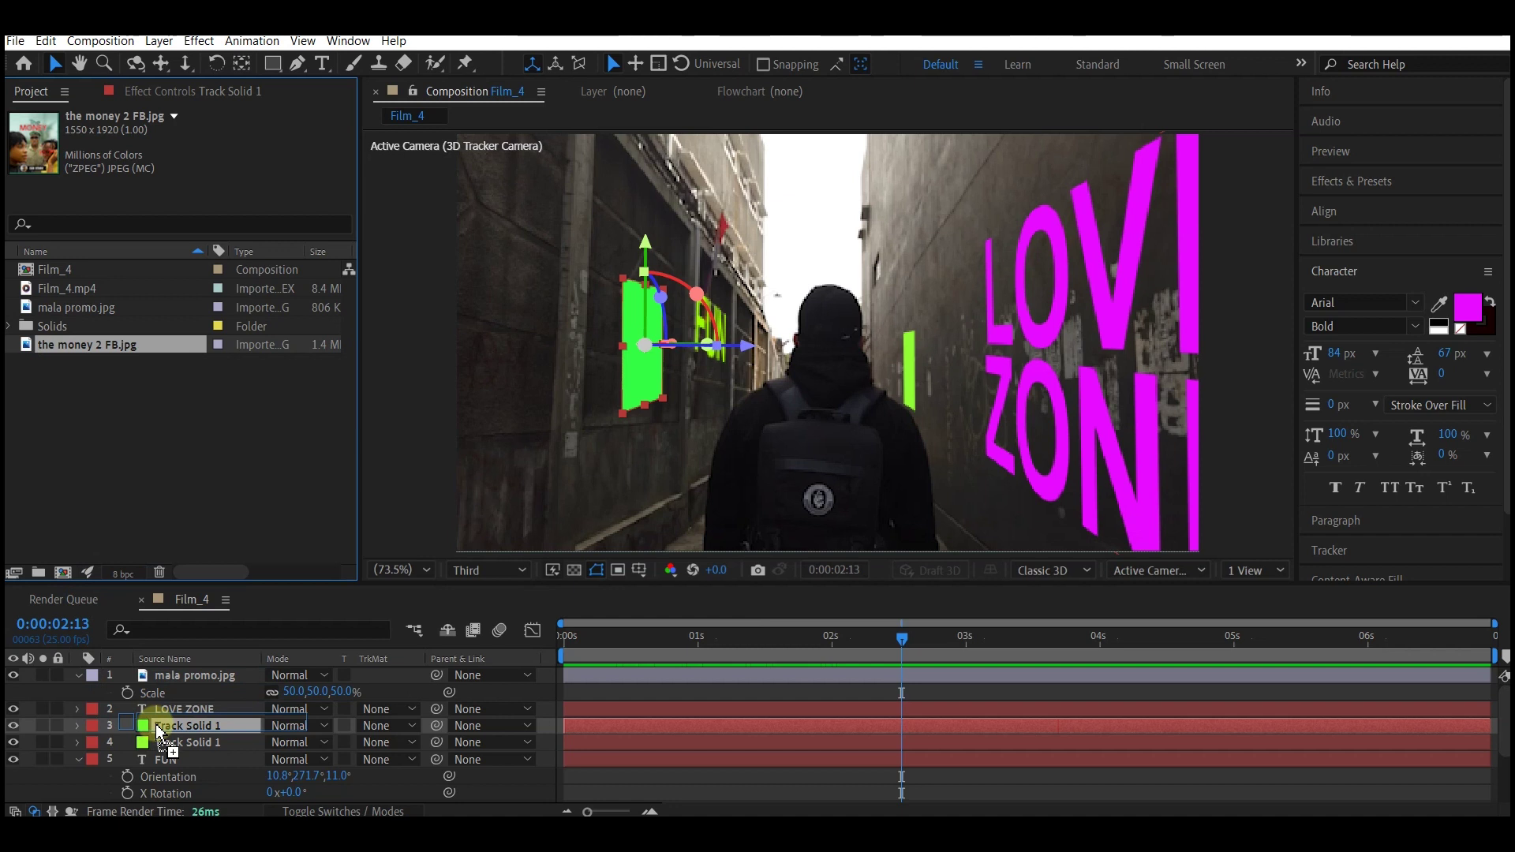
pyautogui.moveTo(161, 732); pyautogui.dragTo(160, 732)
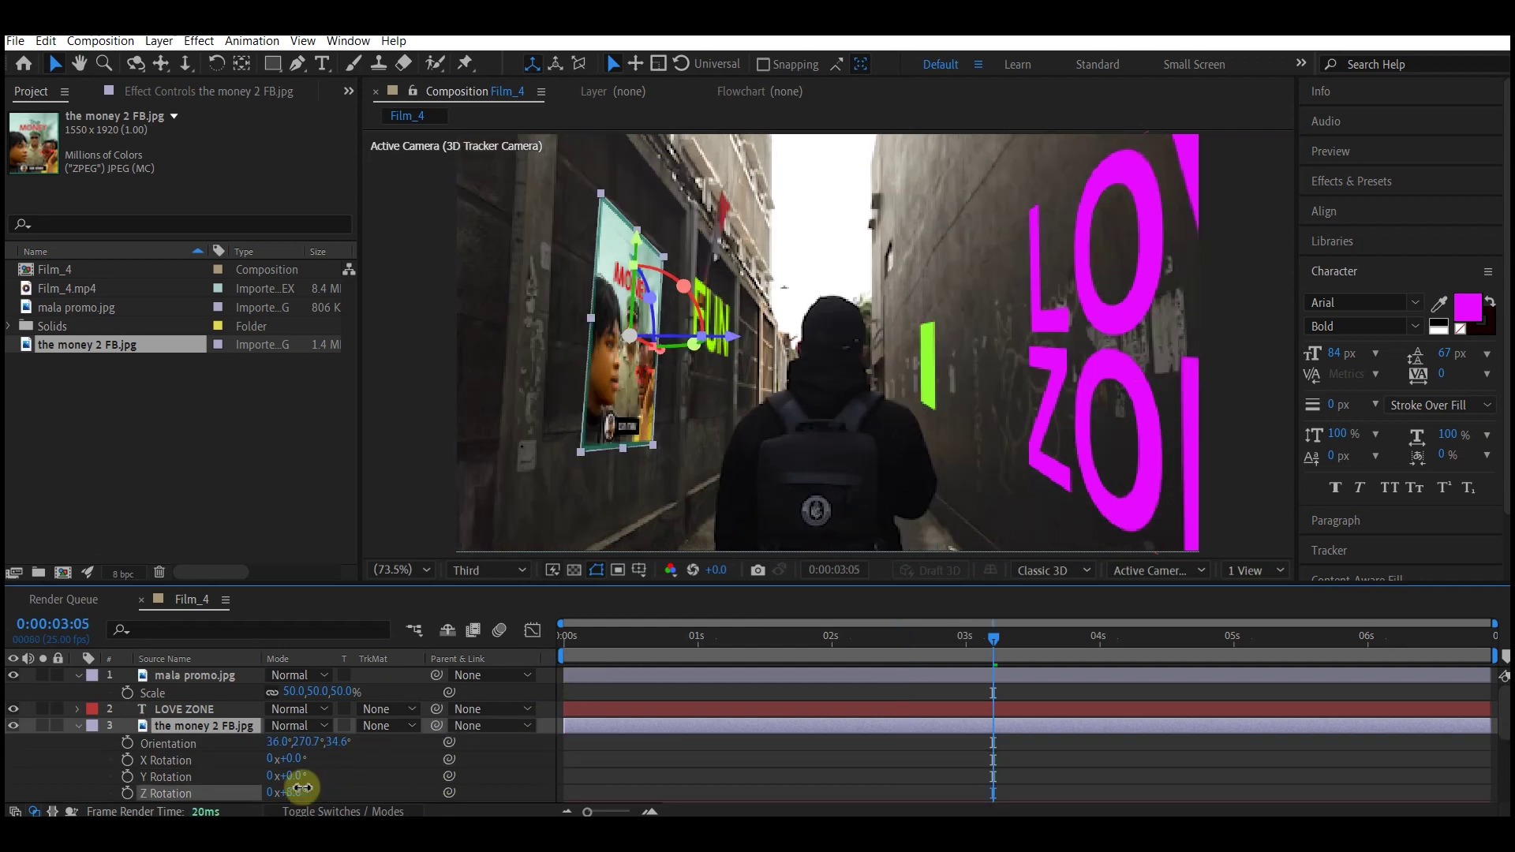
pyautogui.moveTo(302, 788); pyautogui.dragTo(307, 786)
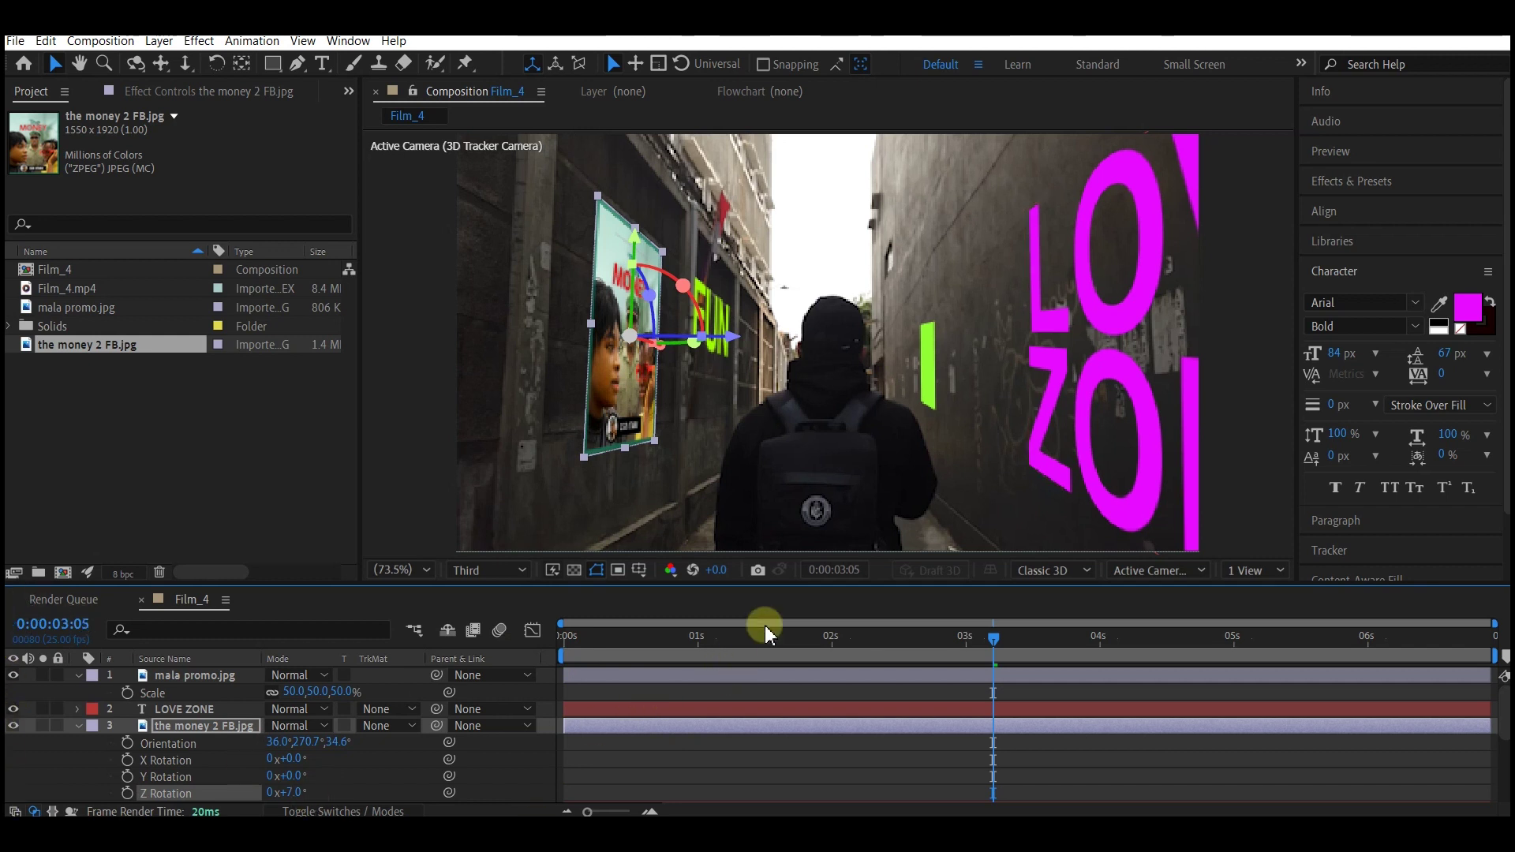
pyautogui.moveTo(581, 636); pyautogui.dragTo(1269, 602)
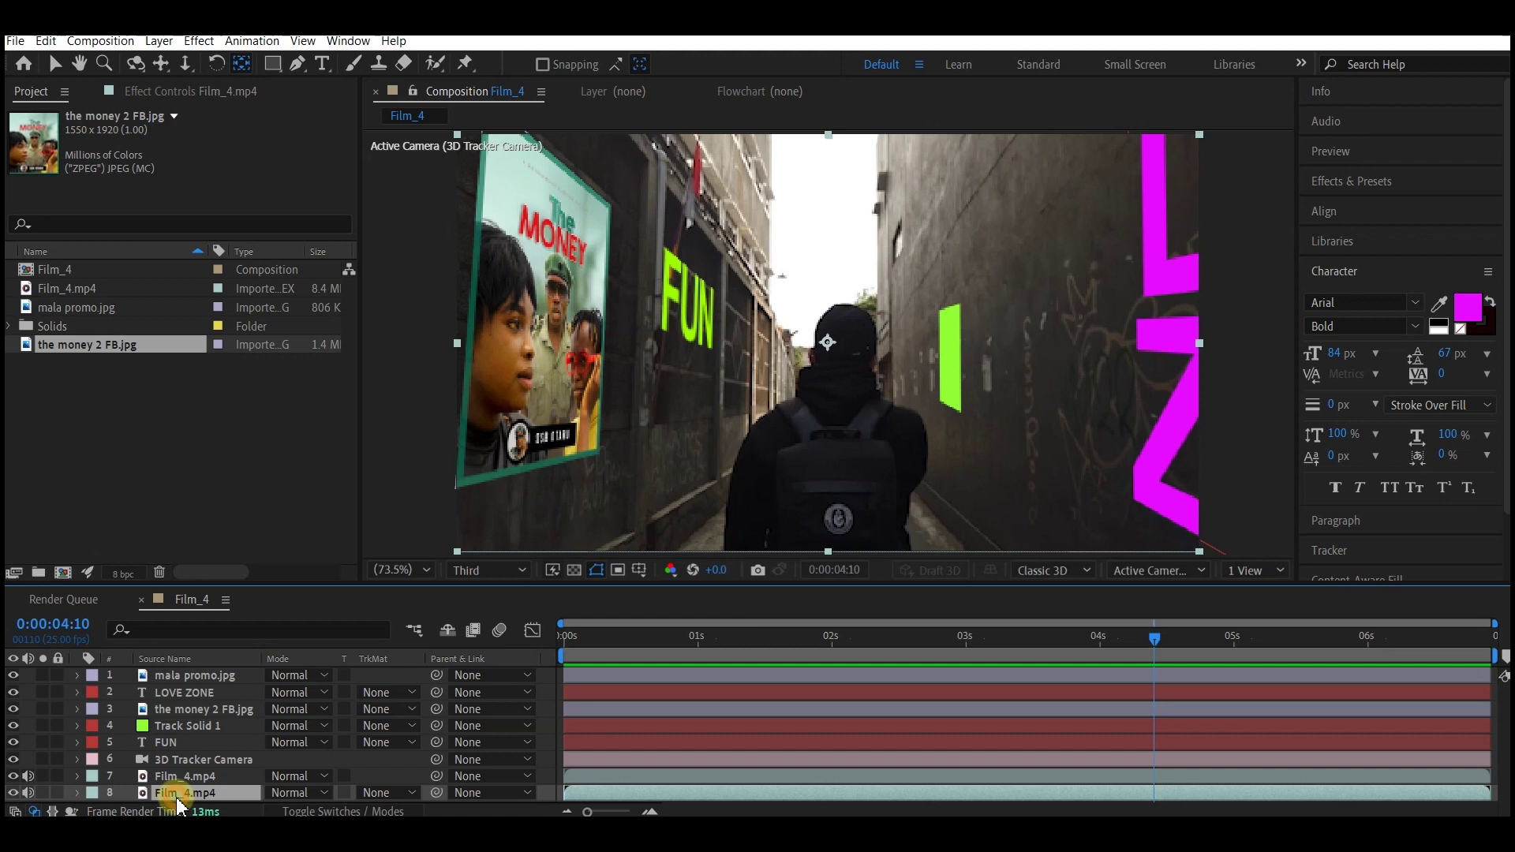
# Step: Move the layer 8 Film_4.mp4 copy above layer 1 and open it in the Layer panel
pyautogui.moveTo(177, 805); pyautogui.dragTo(197, 677)
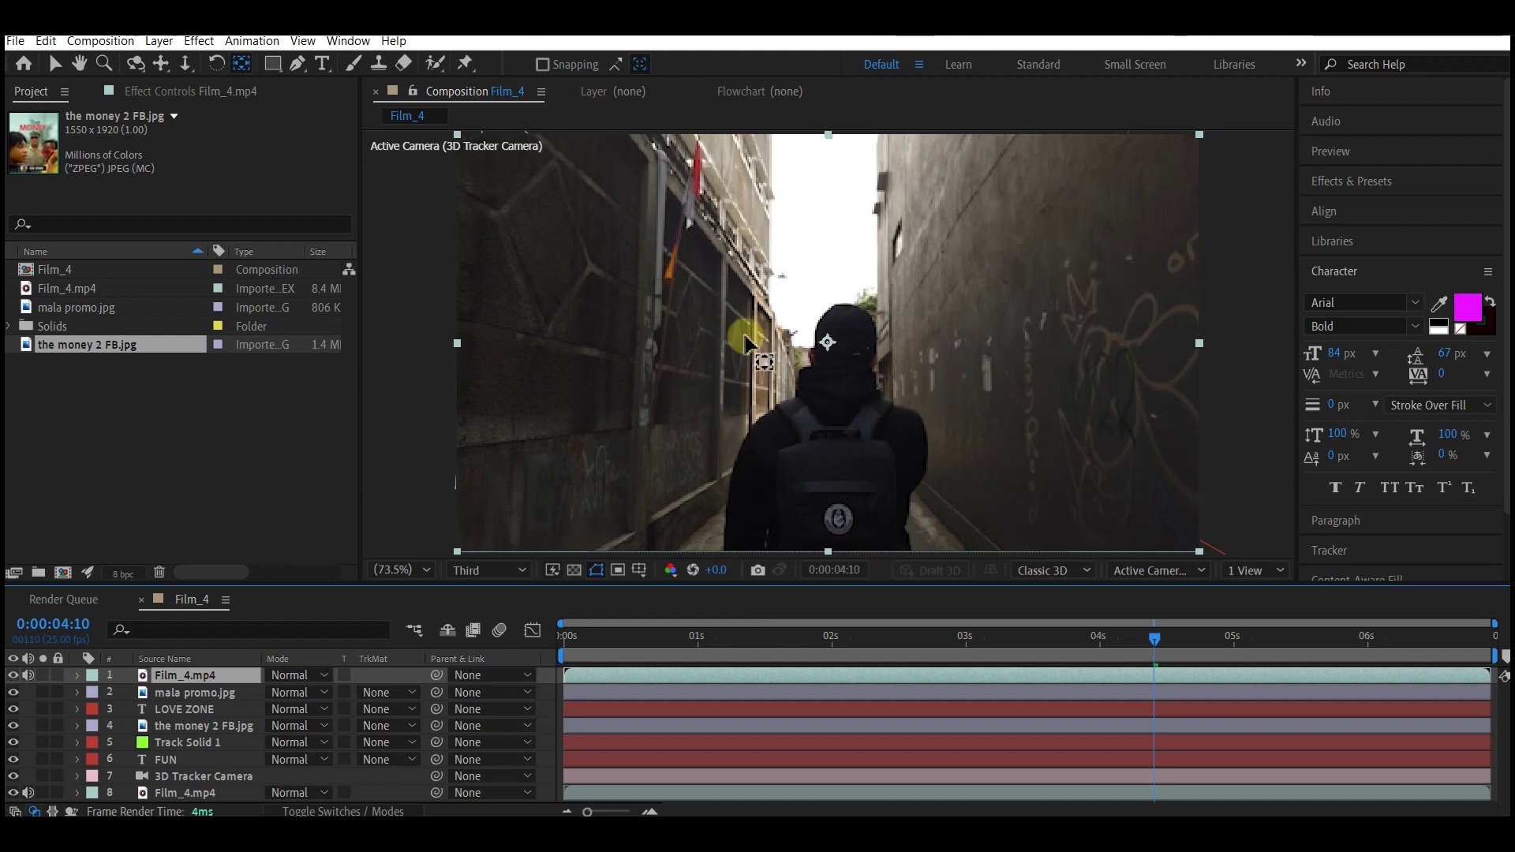
pyautogui.doubleClick(146, 681)
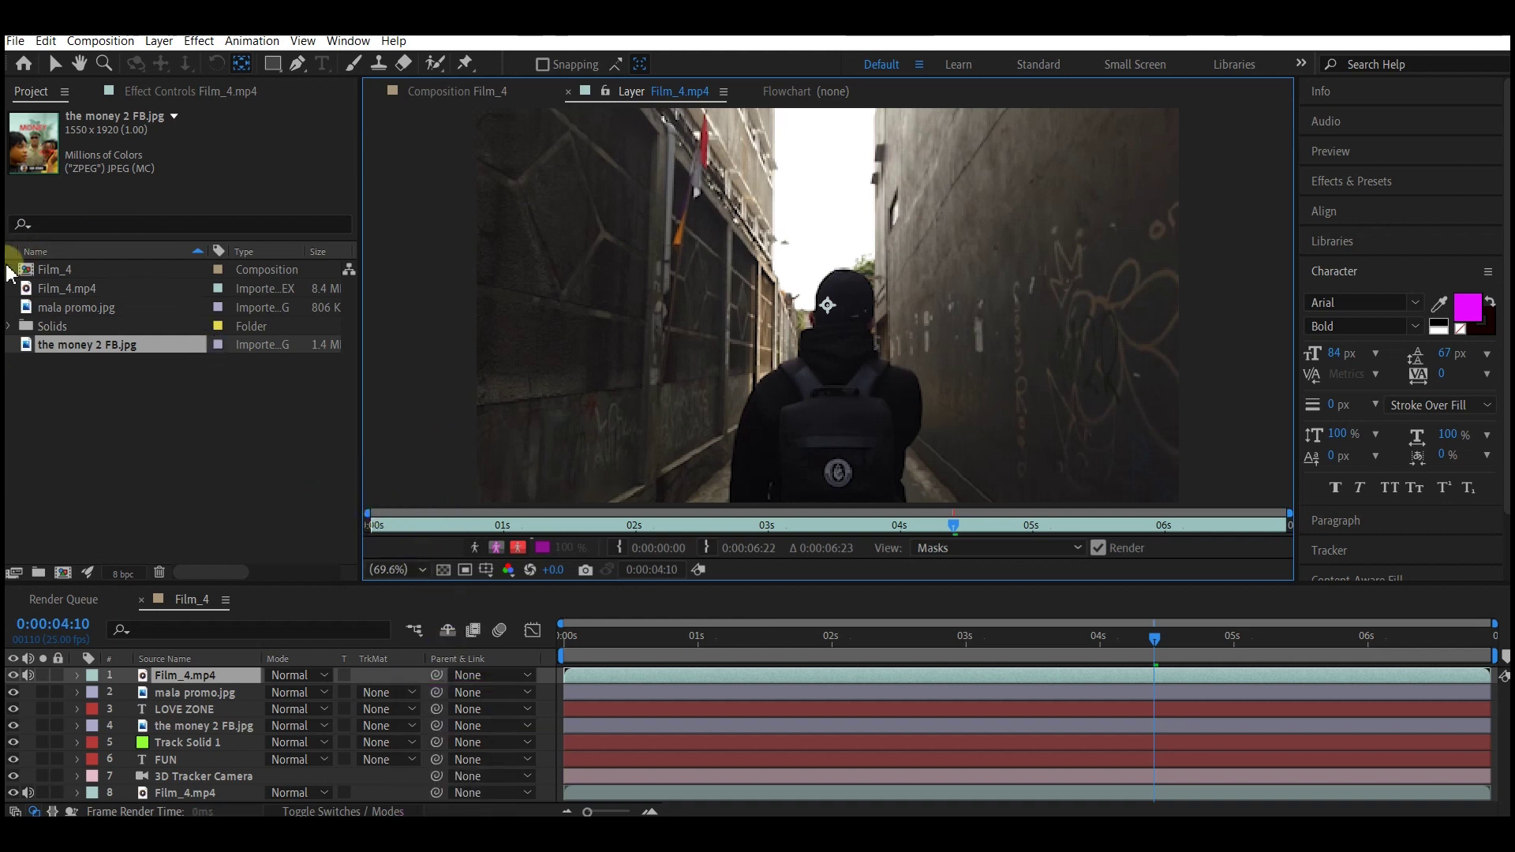
# Step: Select the Roto Brush Tool, shrink the brush, and move the playhead to 0:00:00:00
pyautogui.click(435, 64)
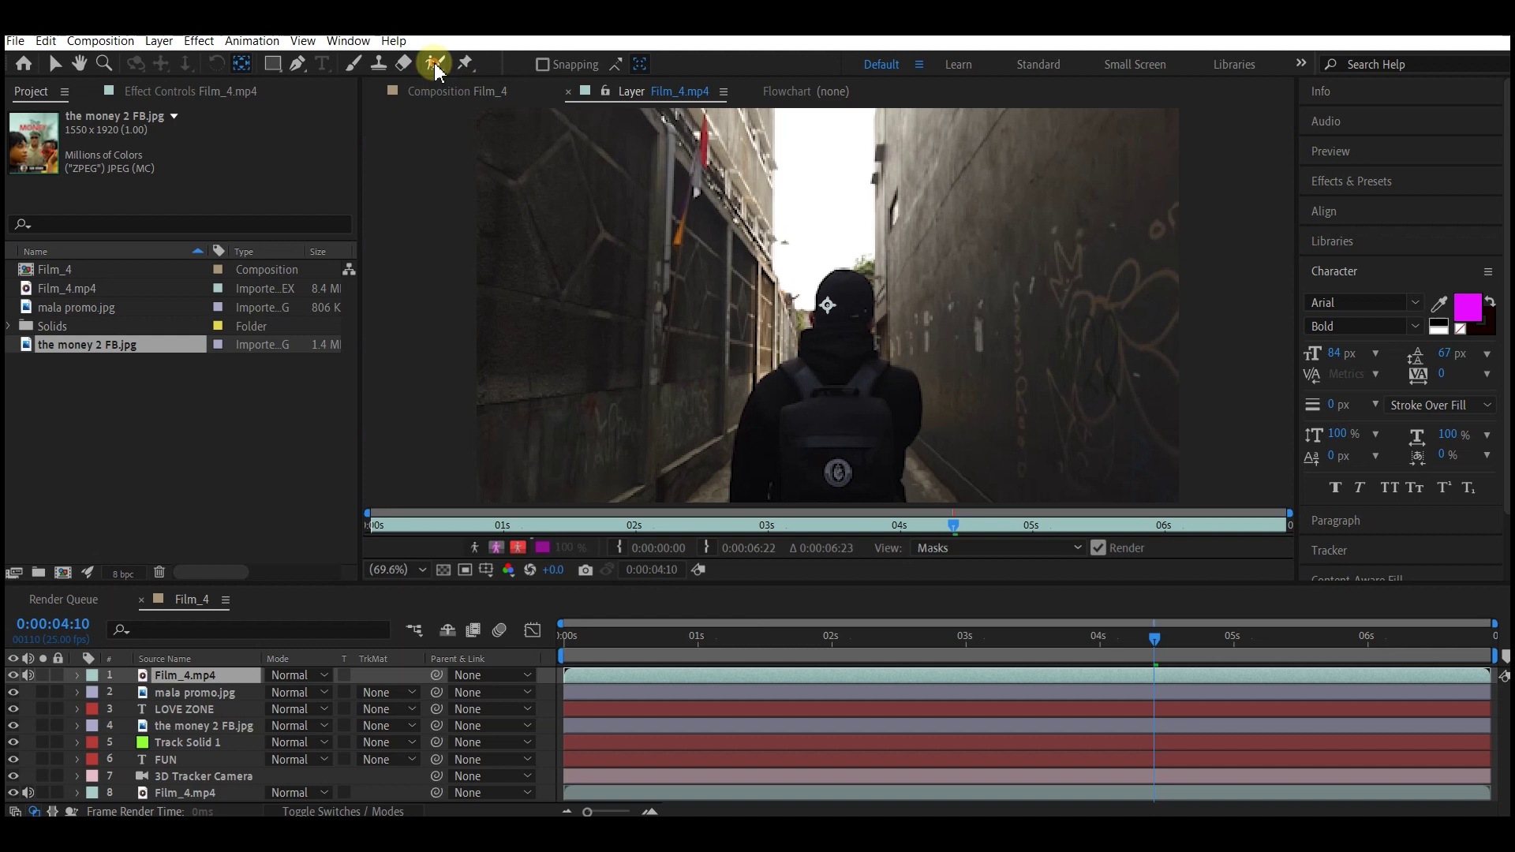
pyautogui.click(435, 64)
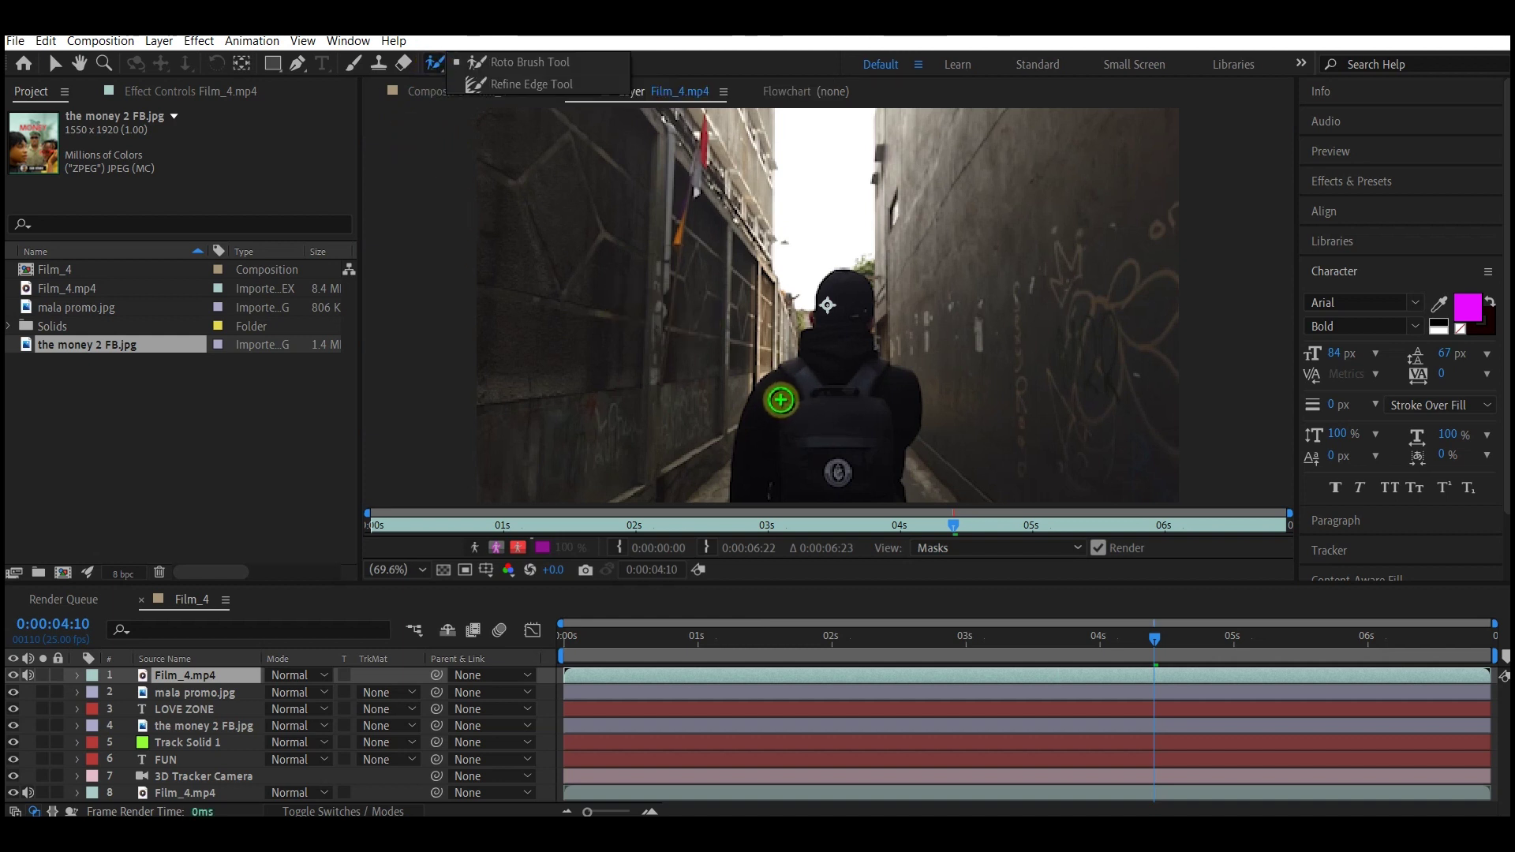
pyautogui.press('ctrl')
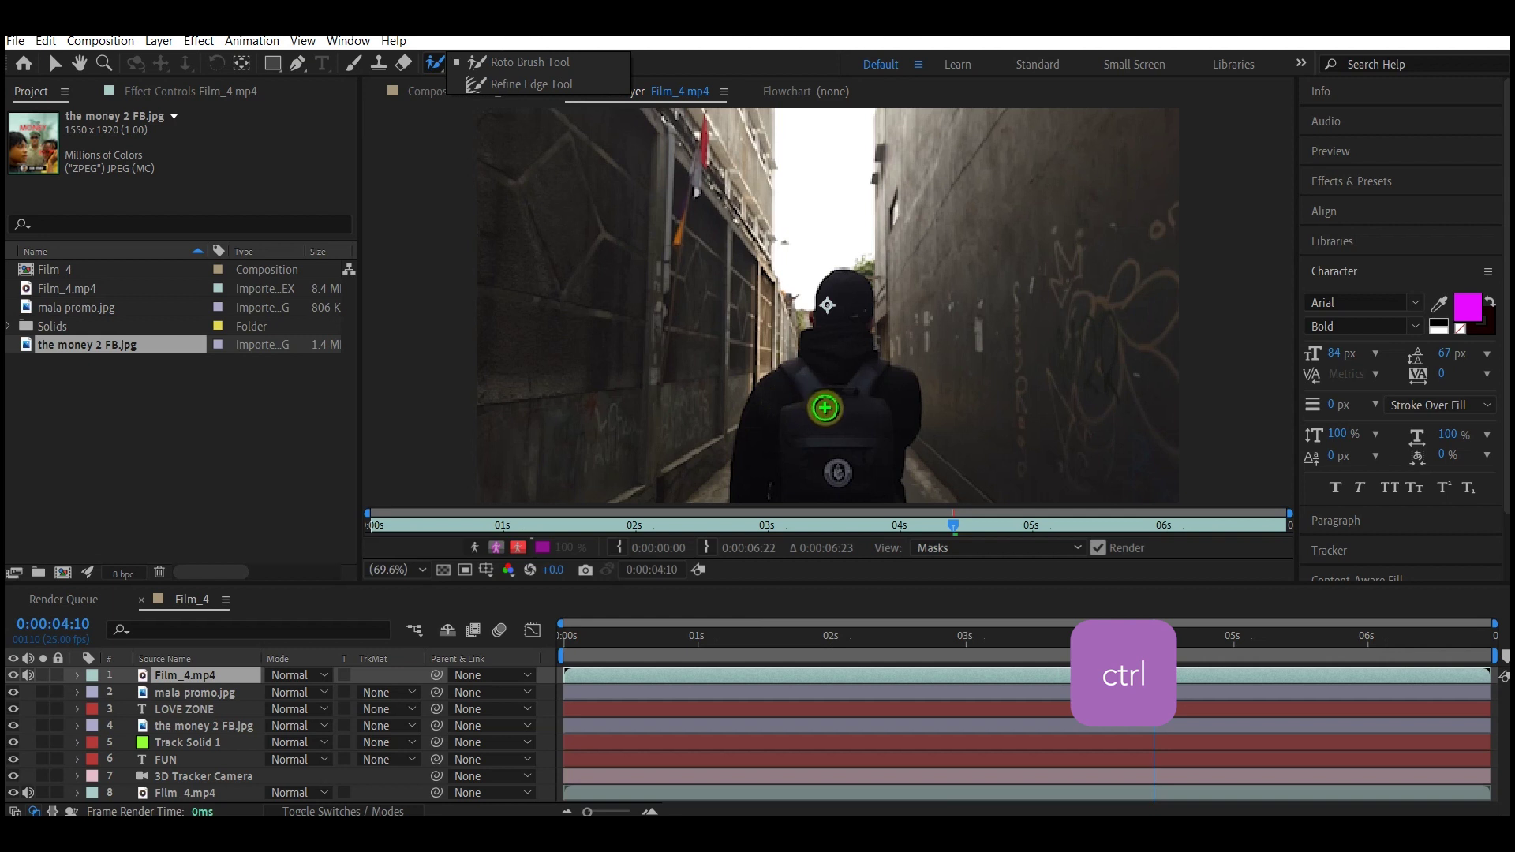
pyautogui.keyDown('ctrl'); pyautogui.click(825, 408); pyautogui.keyUp('ctrl')
pyautogui.moveTo(824, 408)
pyautogui.mouseDown()
pyautogui.moveTo(872, 408)
pyautogui.moveTo(813, 408)
pyautogui.mouseUp()
pyautogui.click(566, 640)
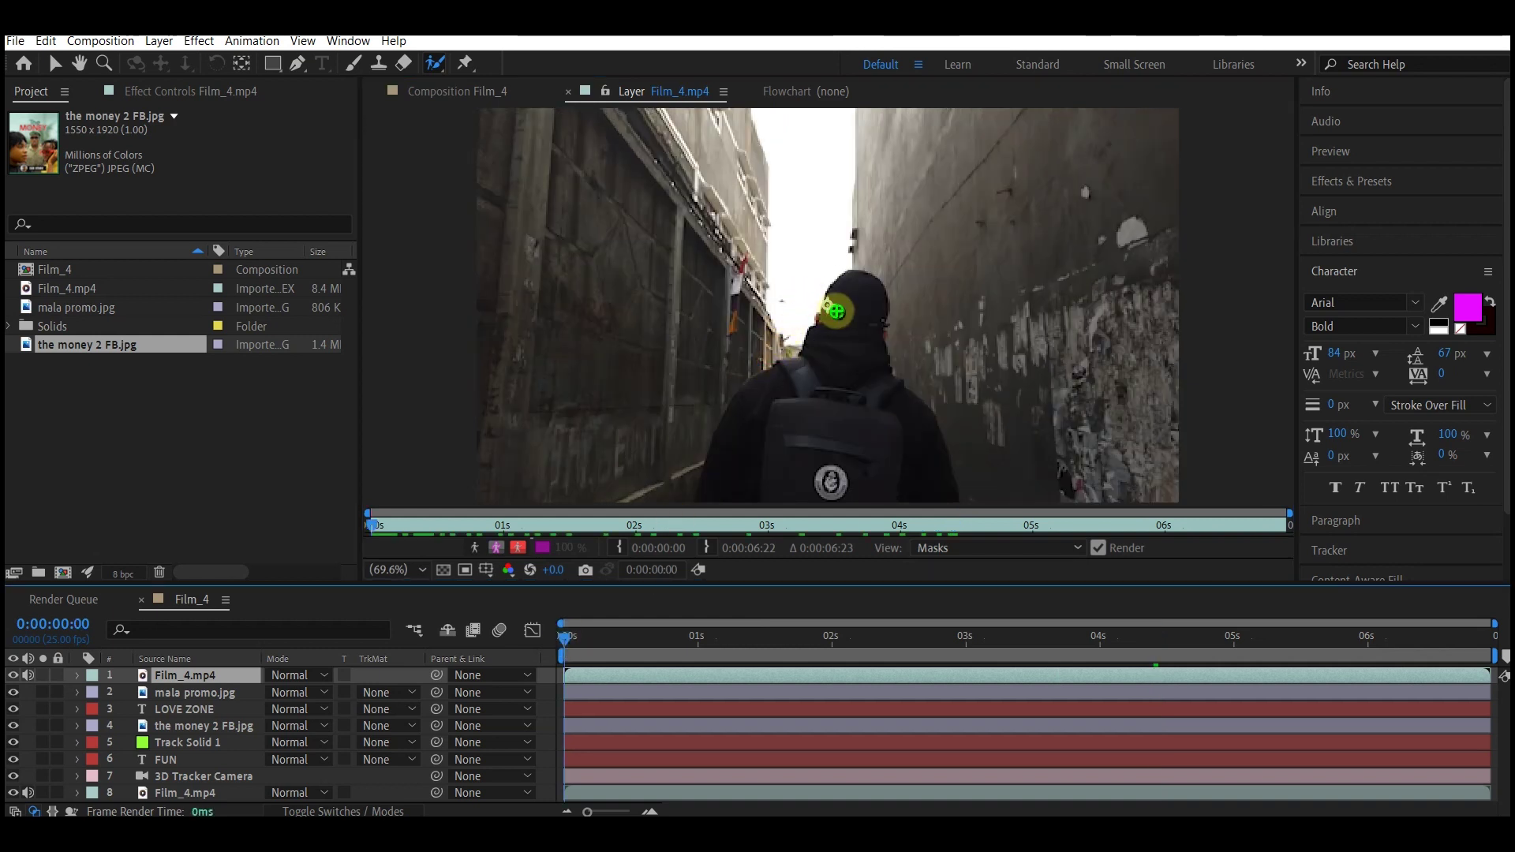
# Step: Roto-brush the walker in Film_4.mp4, propagate through the clip, and return to Composition Film_4
pyautogui.moveTo(856, 282)
pyautogui.mouseDown()
pyautogui.moveTo(743, 417)
pyautogui.moveTo(722, 467)
pyautogui.moveTo(933, 469)
pyautogui.moveTo(894, 411)
pyautogui.moveTo(863, 284)
pyautogui.mouseUp()
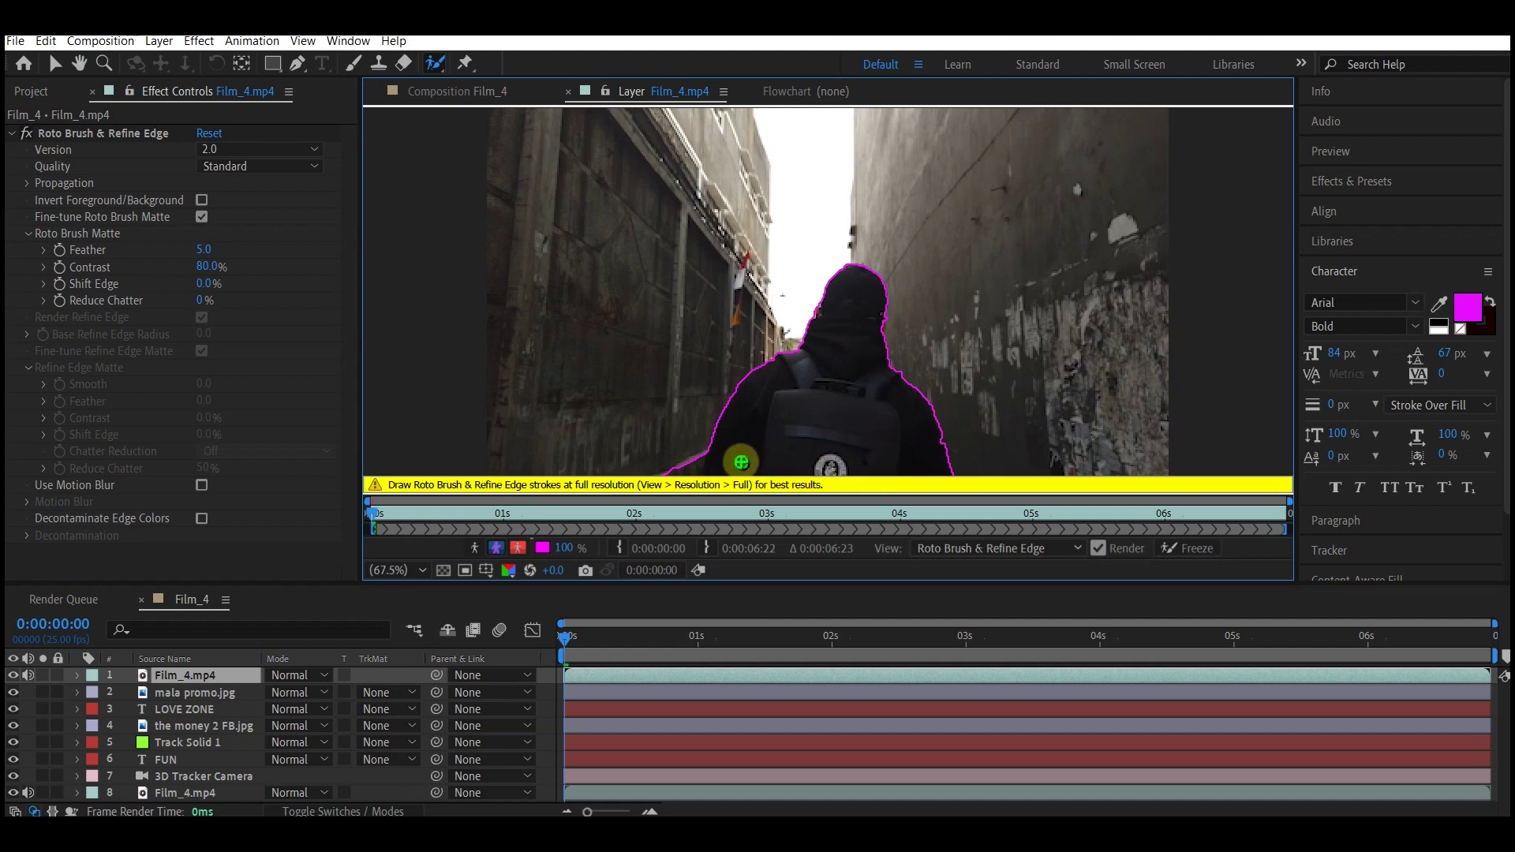
pyautogui.press('alt')
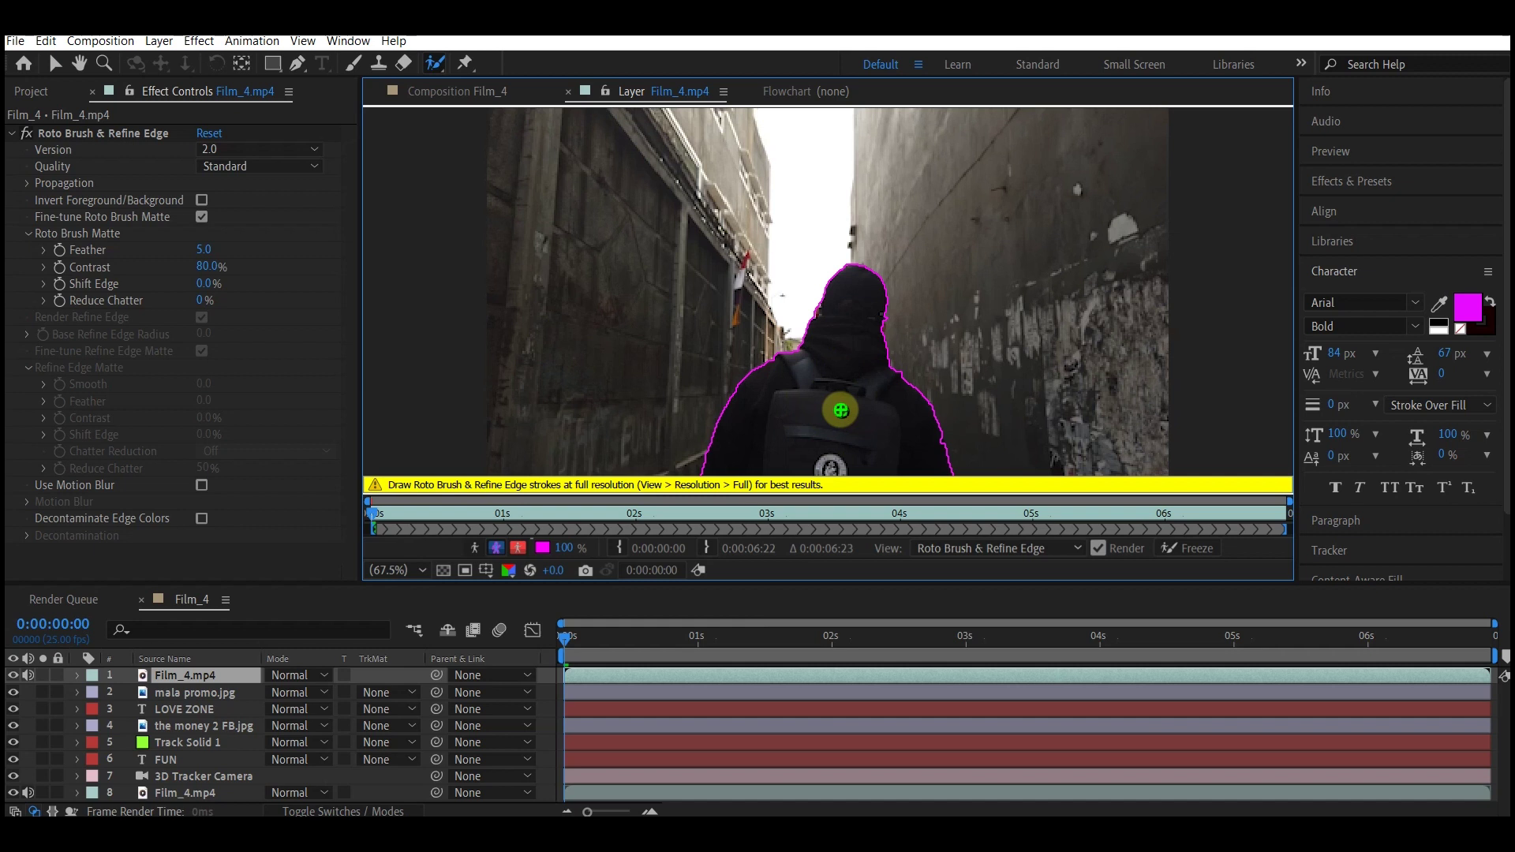
pyautogui.press('space')
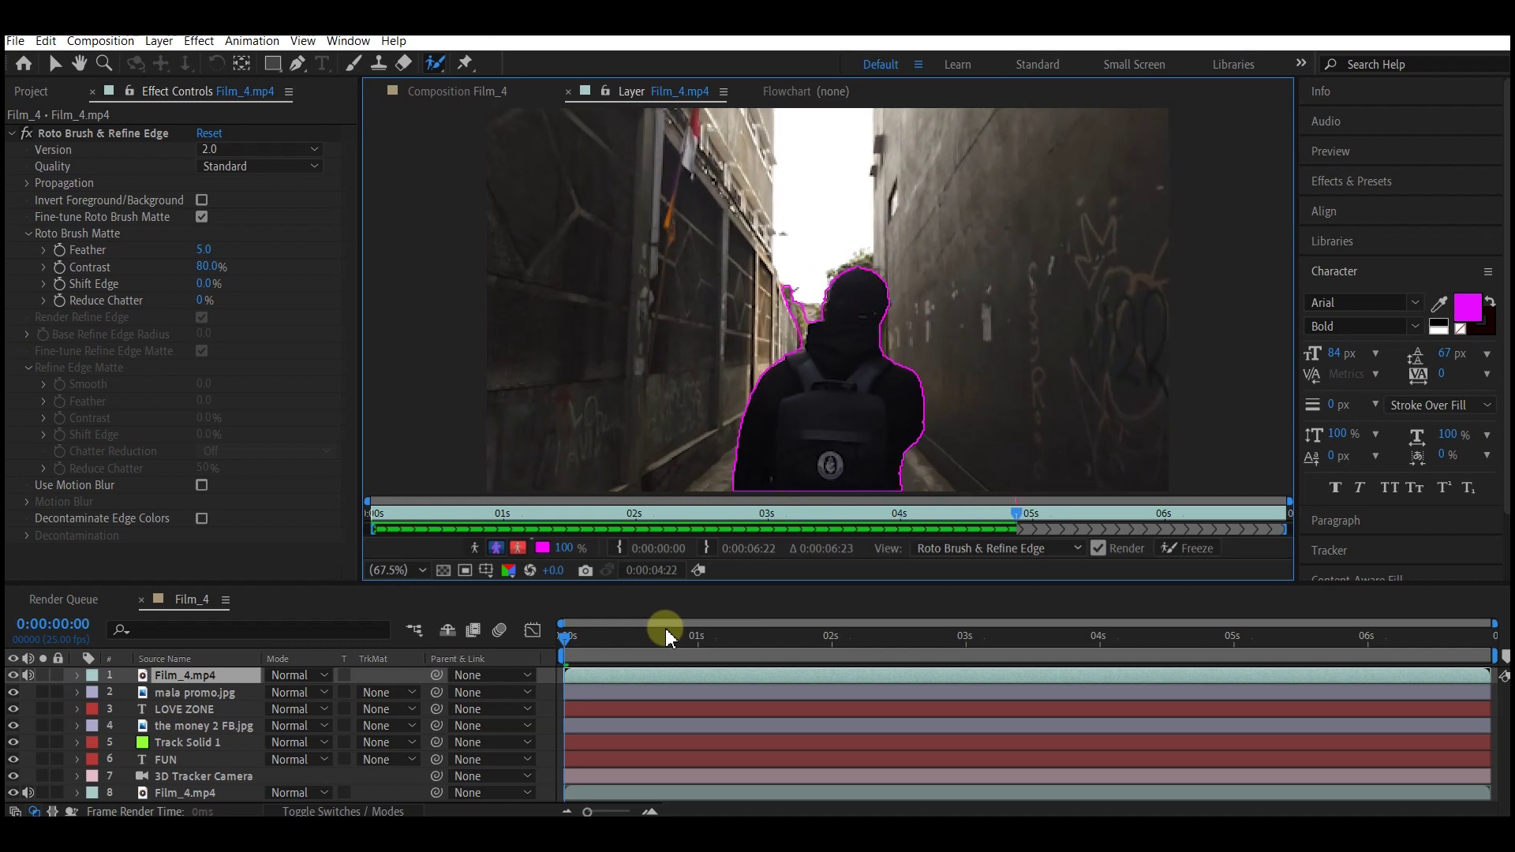
pyautogui.click(667, 637)
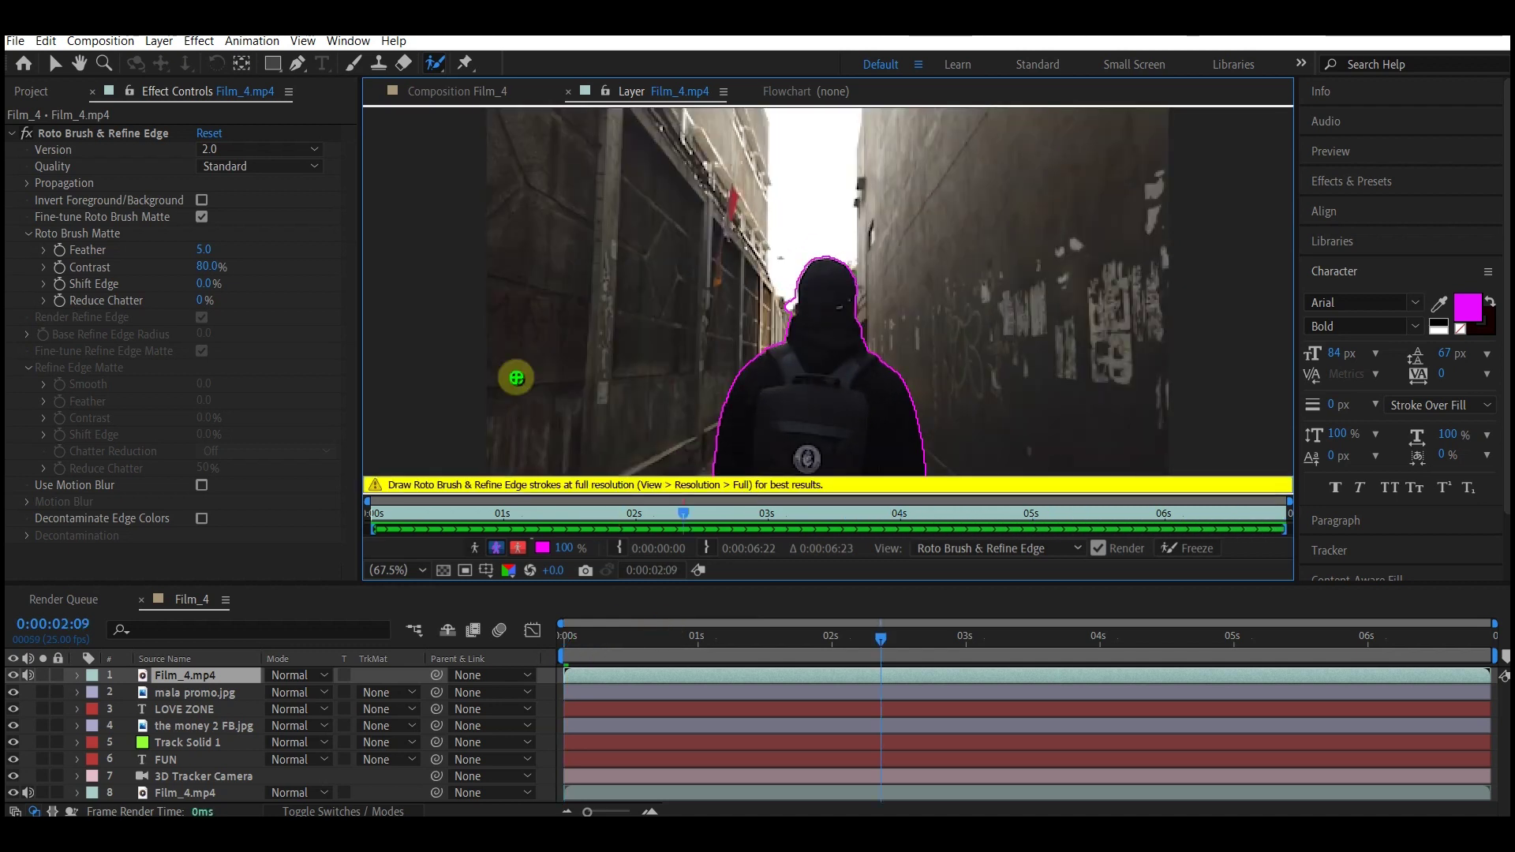
pyautogui.click(207, 284)
pyautogui.click(433, 92)
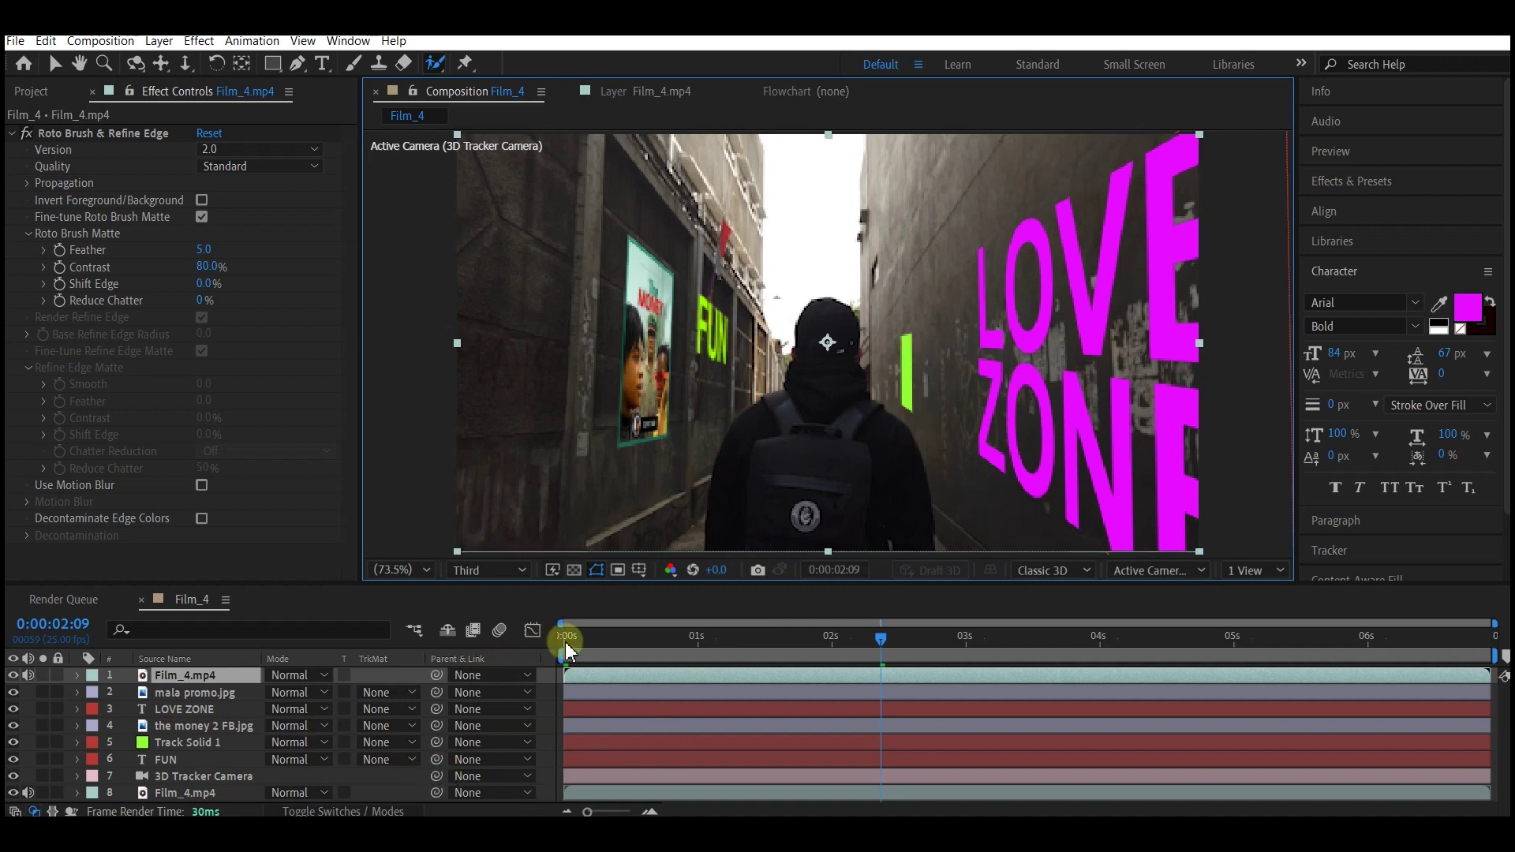
pyautogui.moveTo(566, 649); pyautogui.dragTo(701, 647)
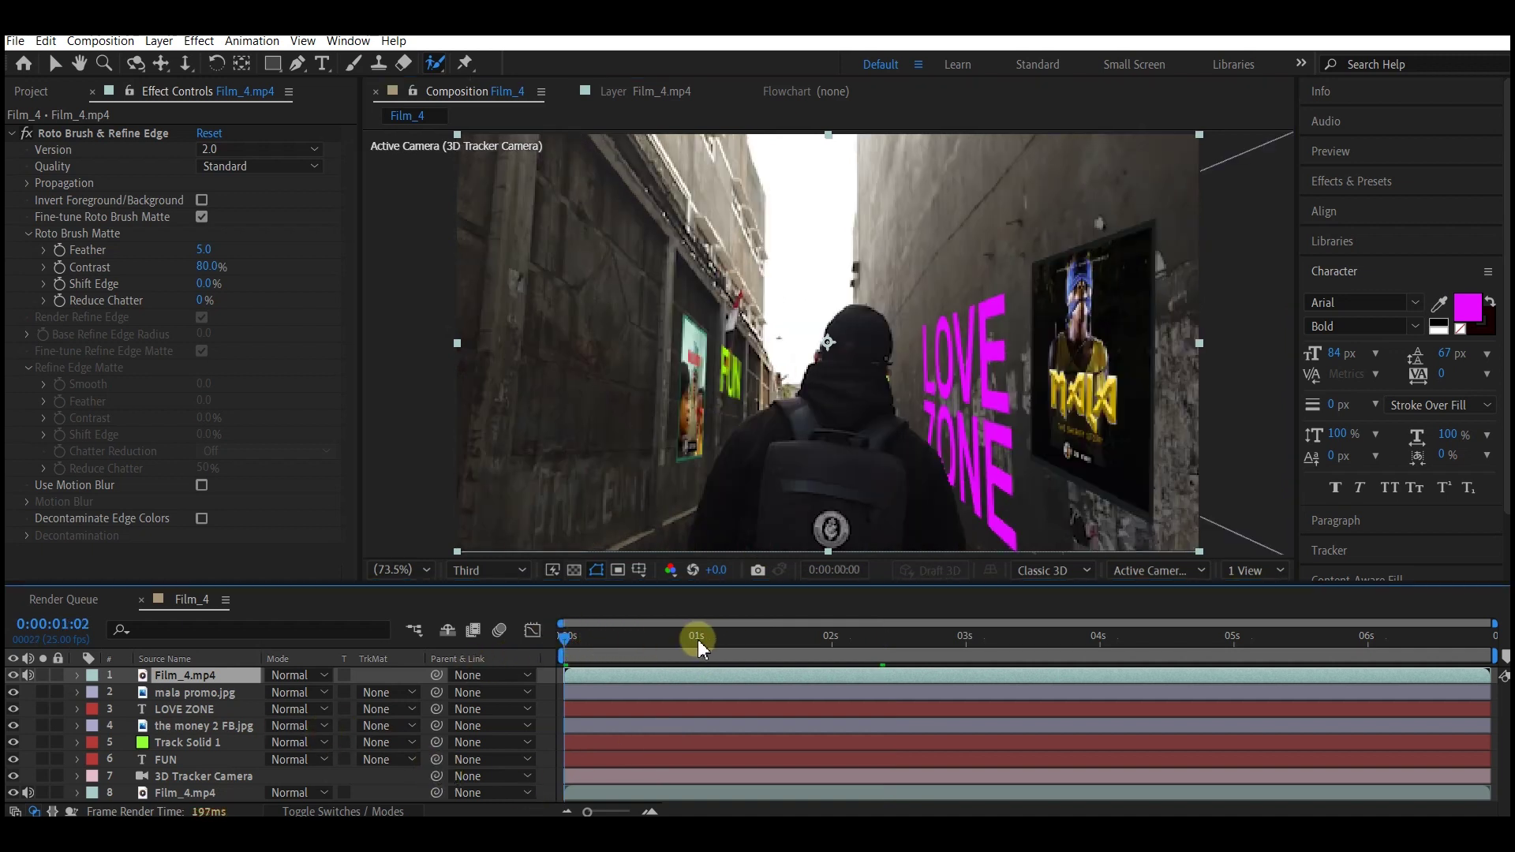
pyautogui.moveTo(604, 647); pyautogui.dragTo(555, 646)
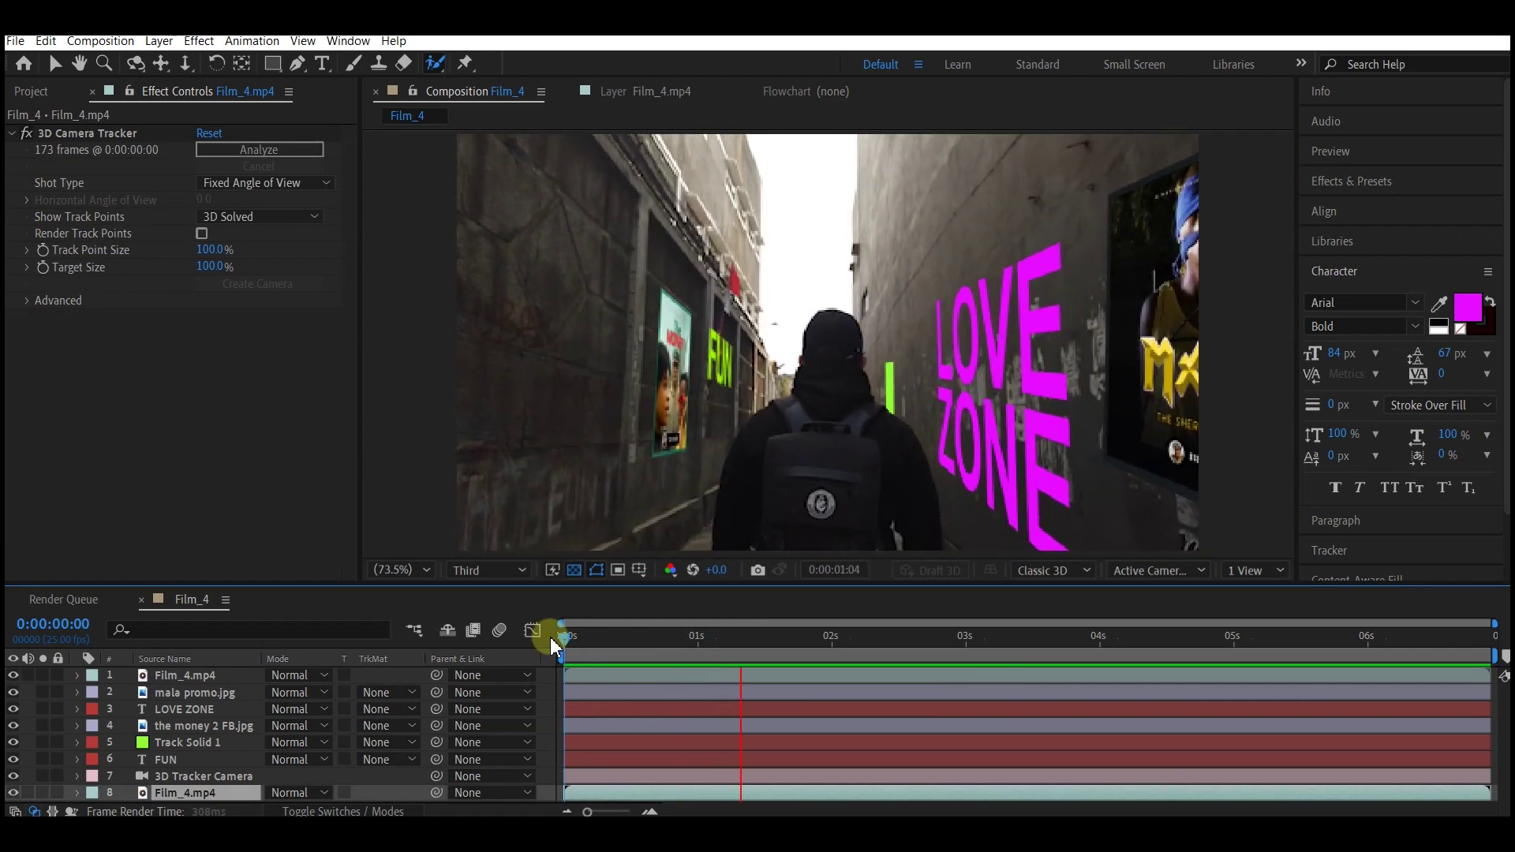